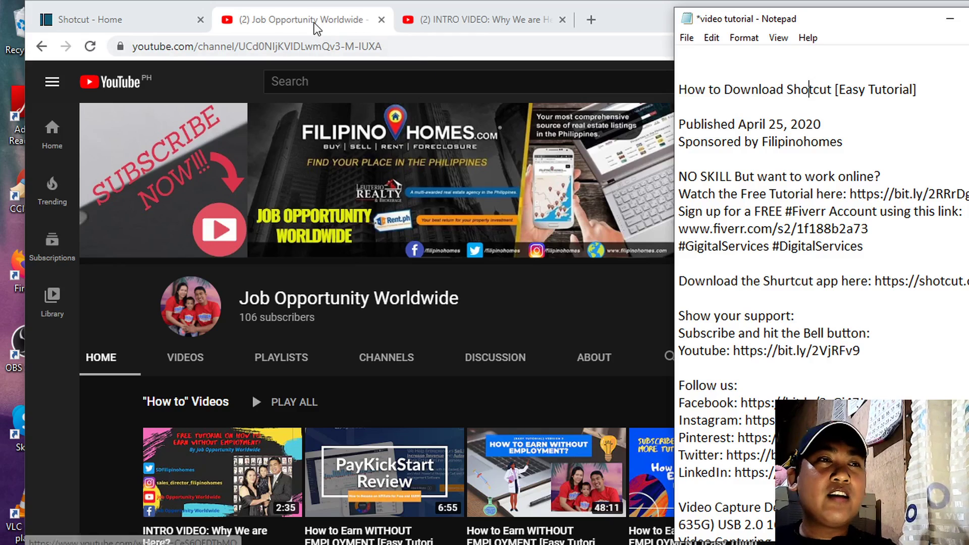
- Subscribe to the Job Opportunity Worldwide YouTube channel and set its notifications to All
left_click(572, 124)
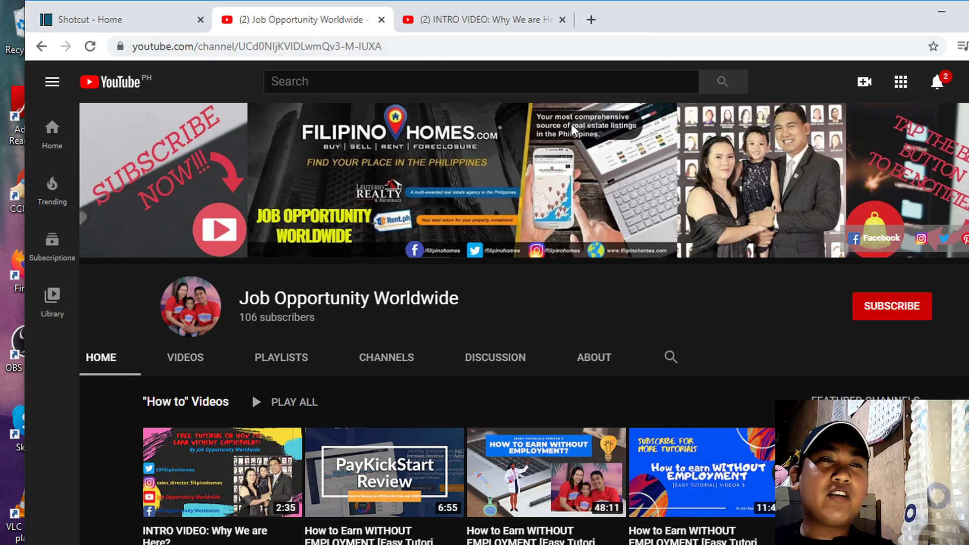
left_click(892, 309)
left_click(918, 309)
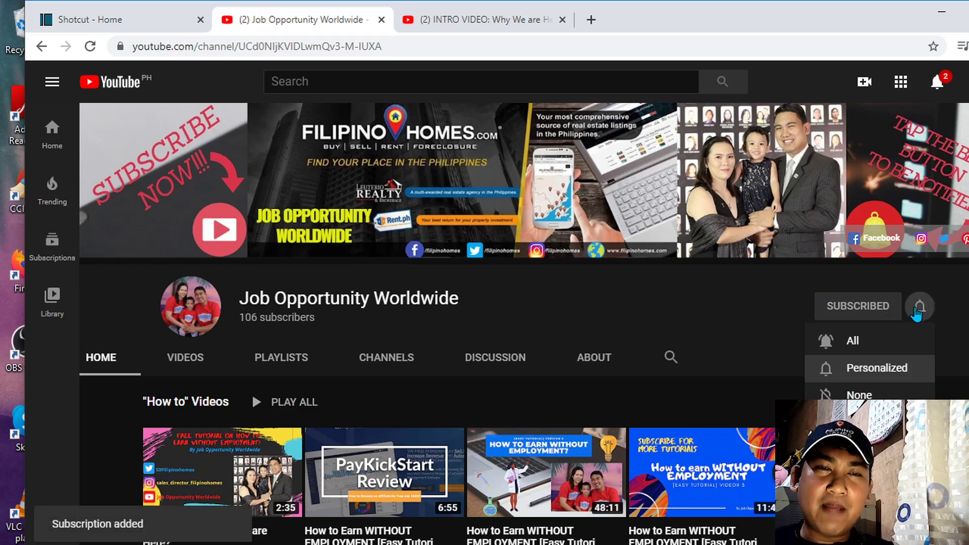
left_click(870, 342)
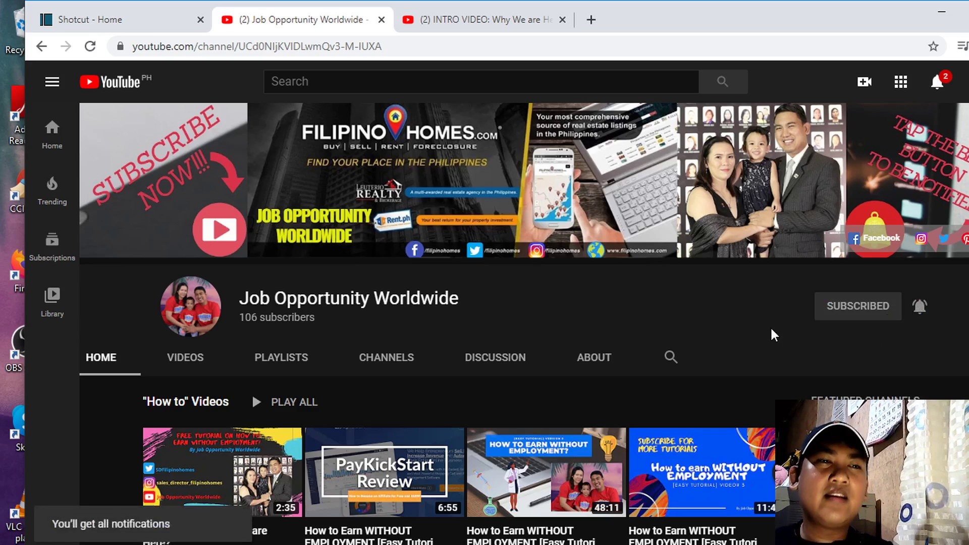
- Subscribe to the channel from the "INTRO VIDEO: Why We are Here?" page and check its notification options
left_click(463, 28)
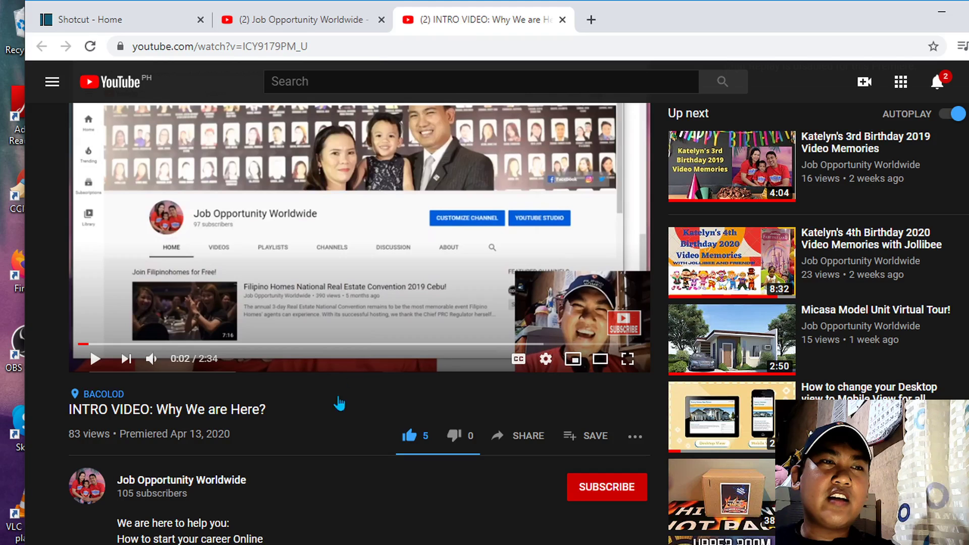
scroll(505, 449, "down", 1)
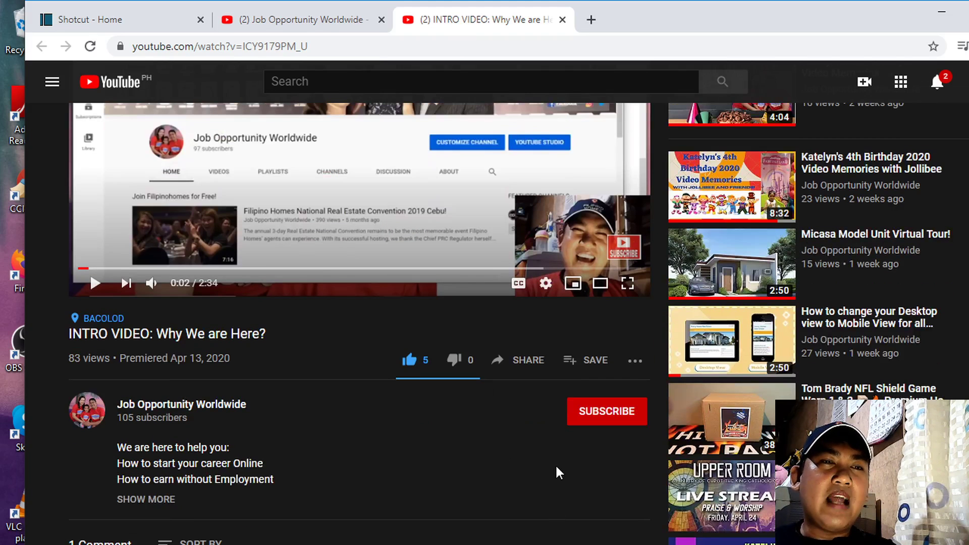
left_click(601, 414)
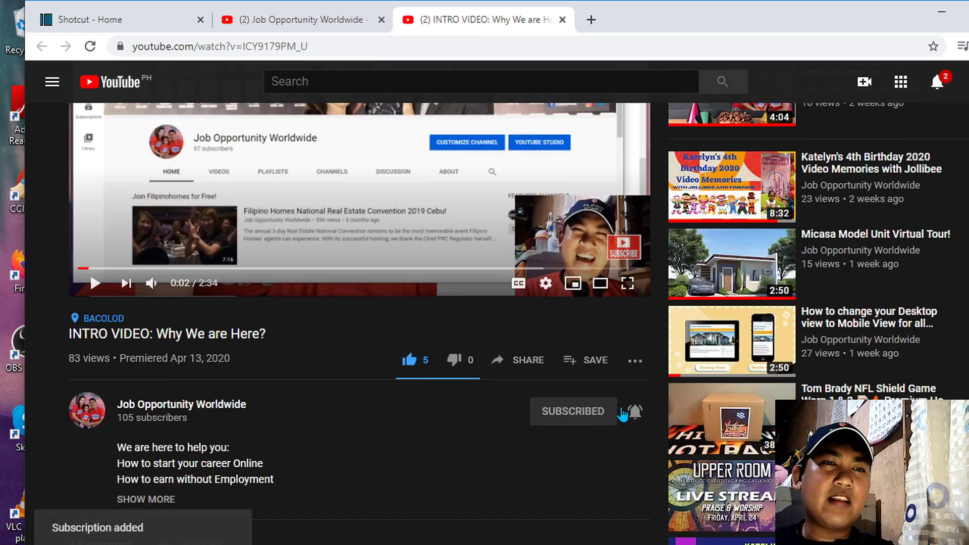
left_click(635, 412)
left_click(663, 447)
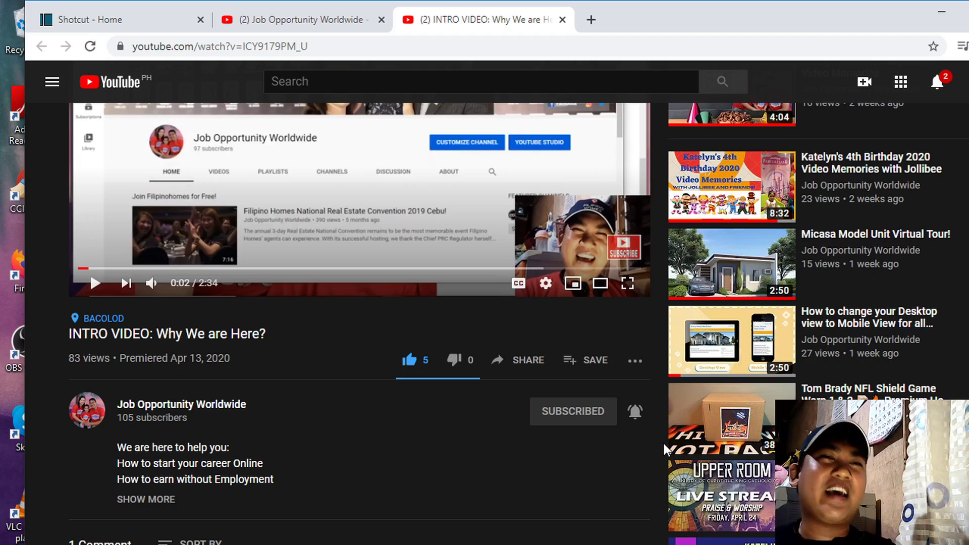
scroll(563, 474, "up", 3)
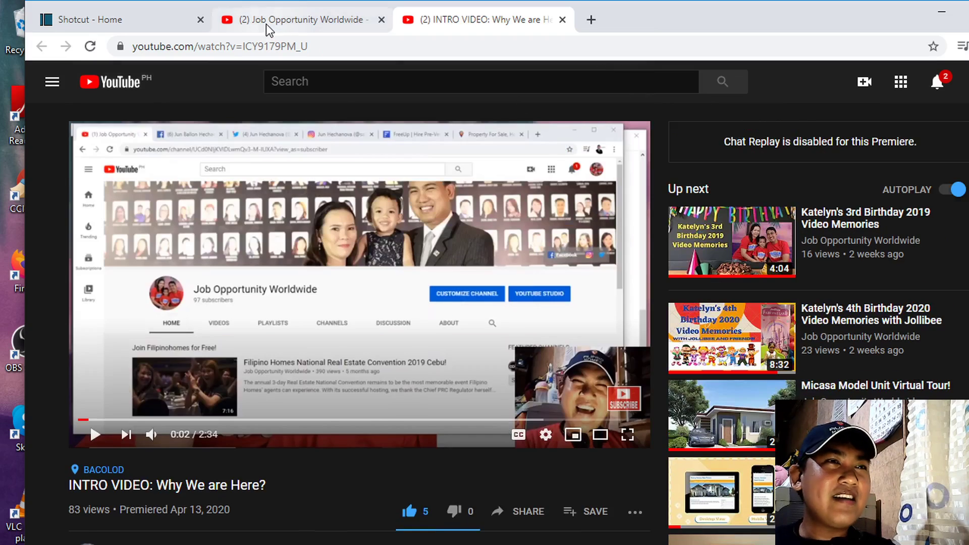
- Start downloading the 64-bit Windows installer from Site 1 (FossHub) on the Shotcut website's download page
left_click(269, 20)
left_click(170, 9)
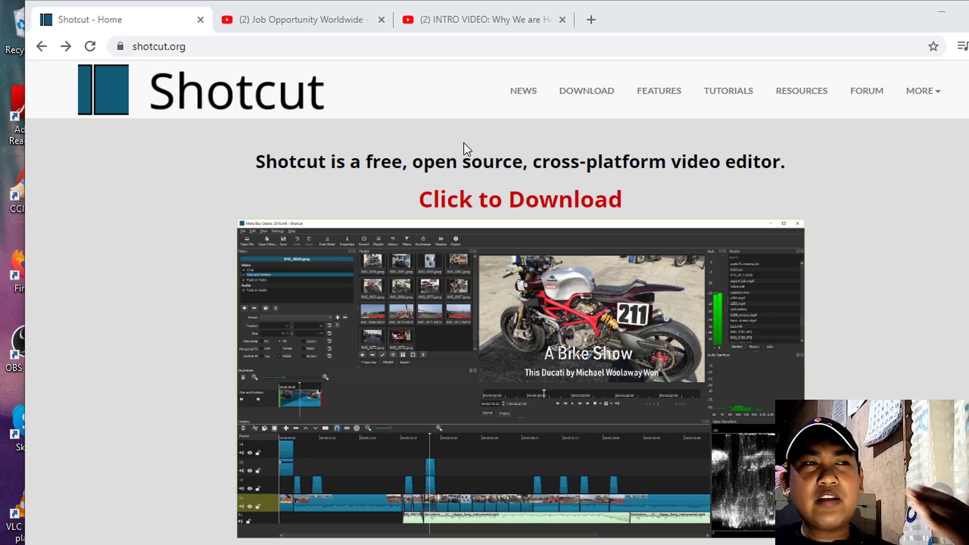
left_click(477, 202)
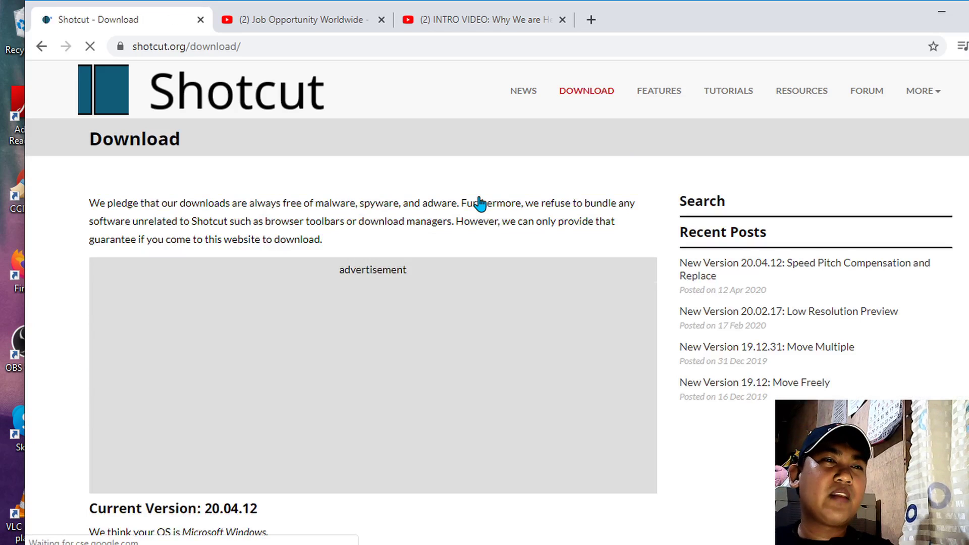
scroll(359, 393, "down", 3)
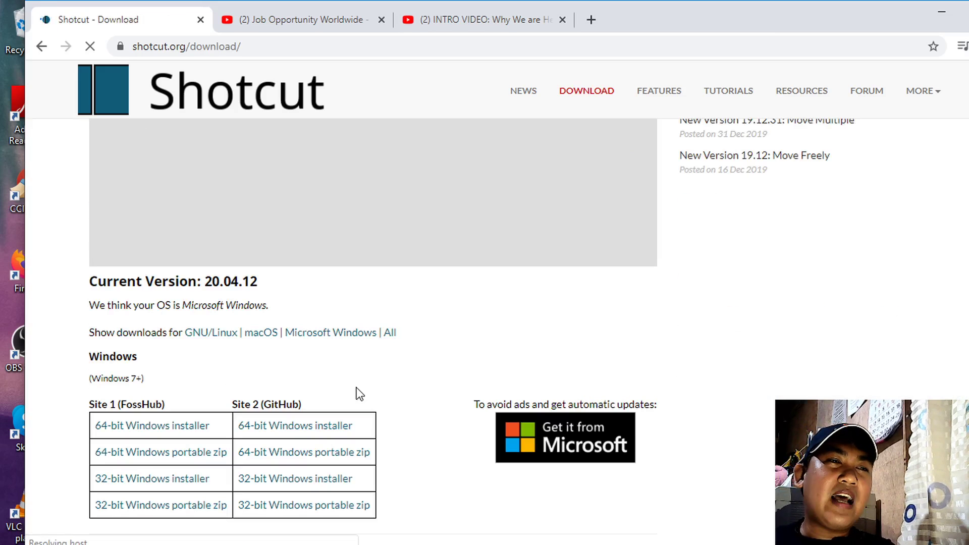
scroll(359, 392, "down", 2)
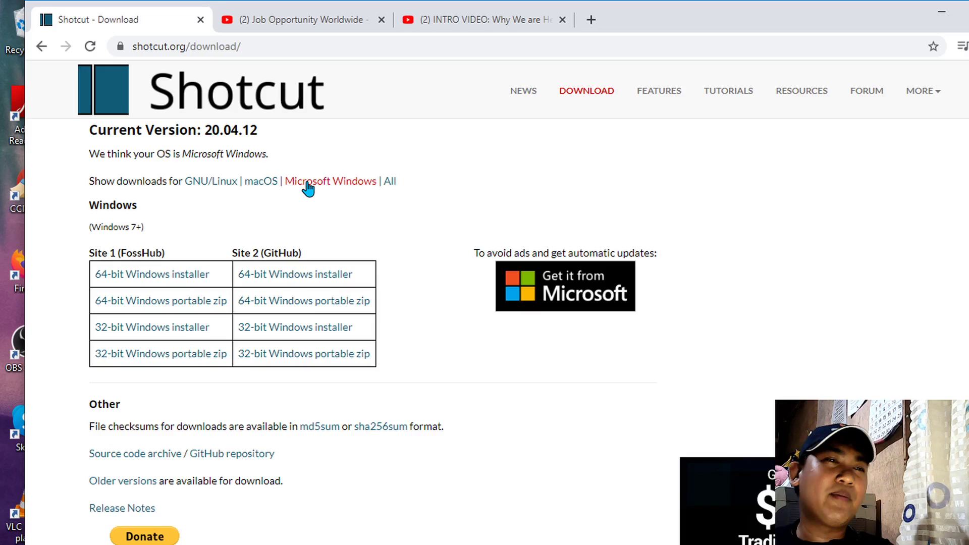
left_click(160, 283)
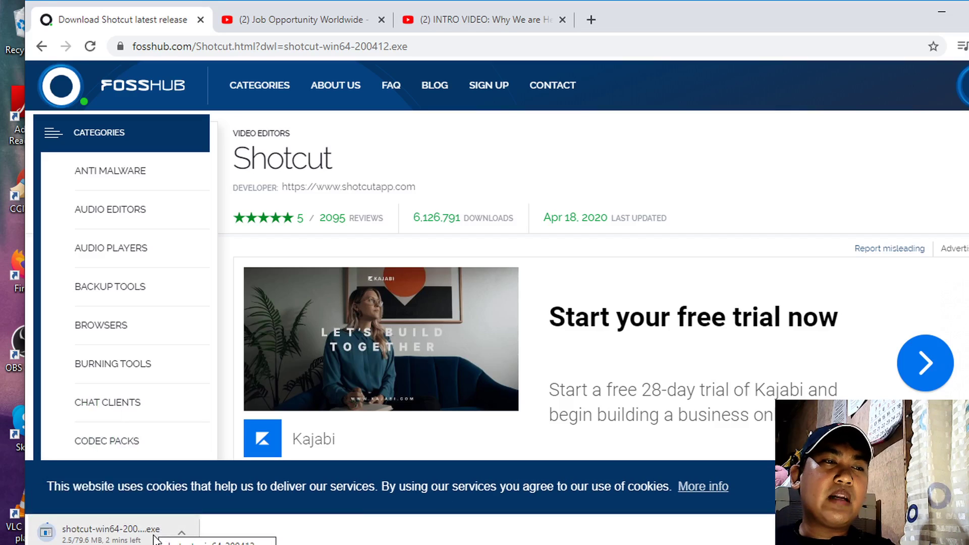
- Cancel the running download of the Shotcut installer
left_click(182, 533)
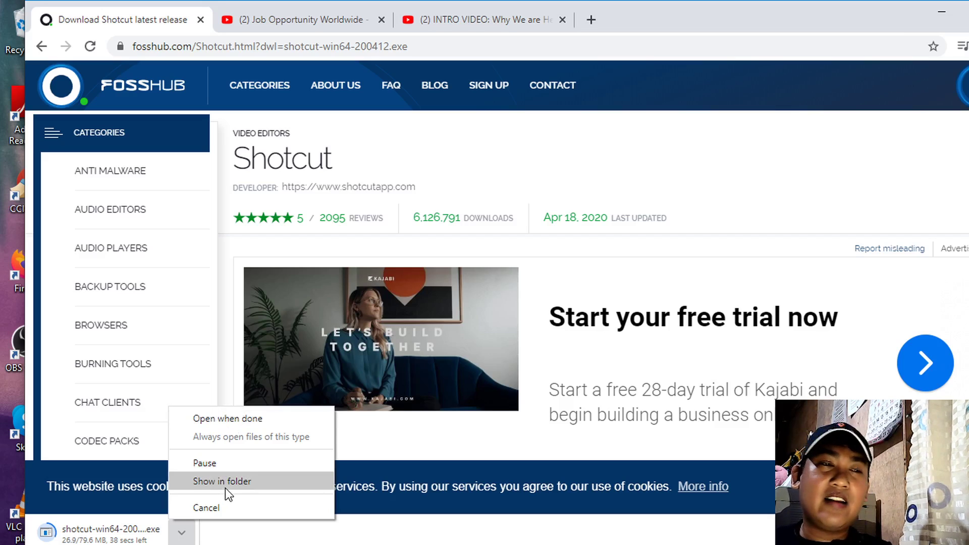
left_click(230, 508)
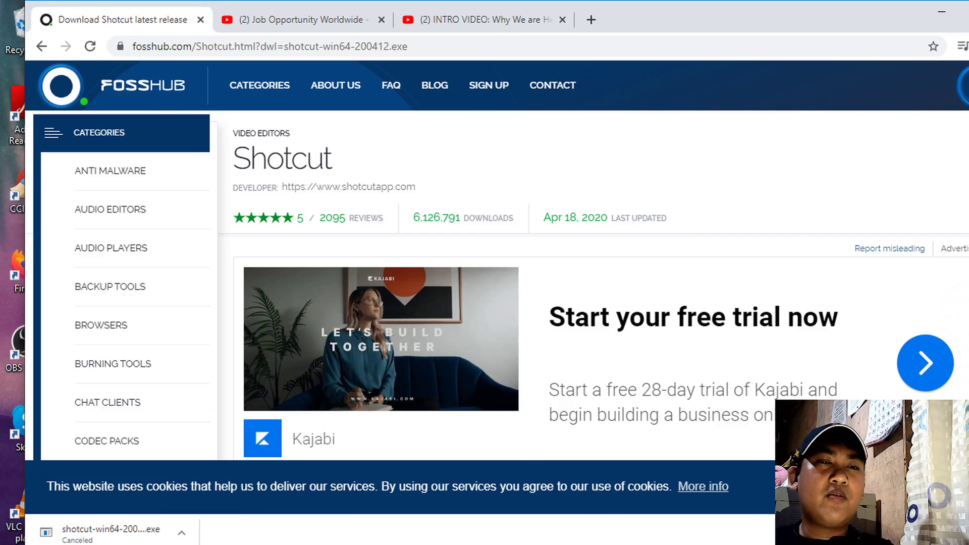
- Close the Videos folder window, clear the browser off the desktop and launch Shotcut
key("alt+Tab")
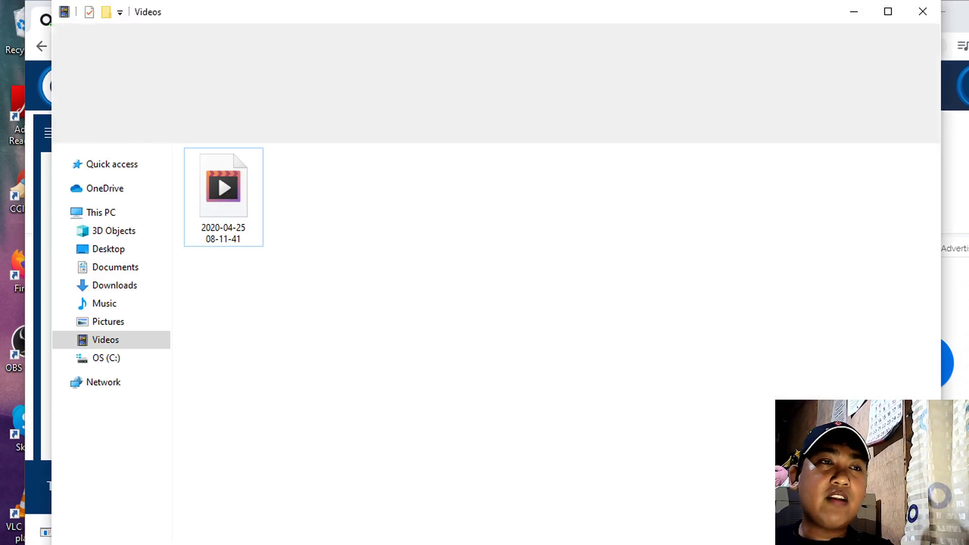
key("alt+F4")
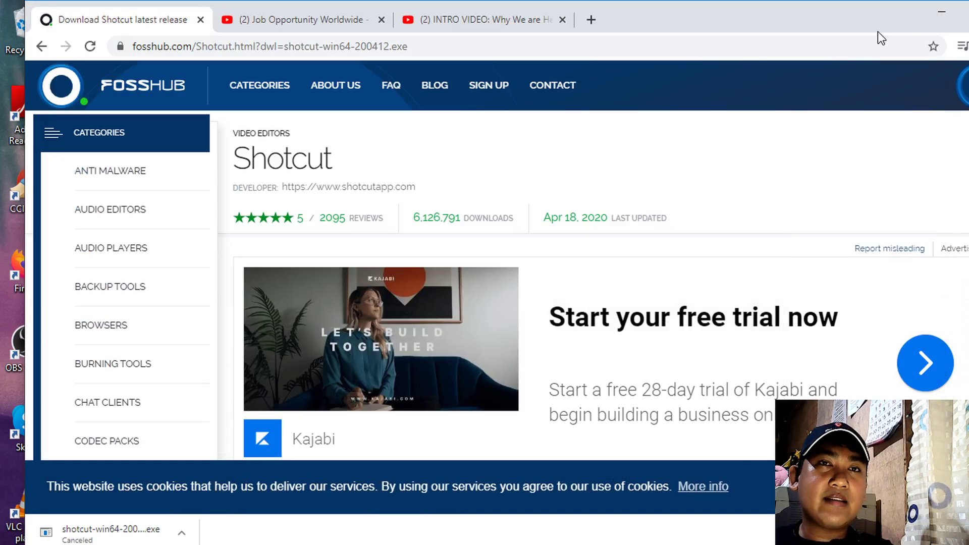
left_click(902, 14)
left_click(951, 18)
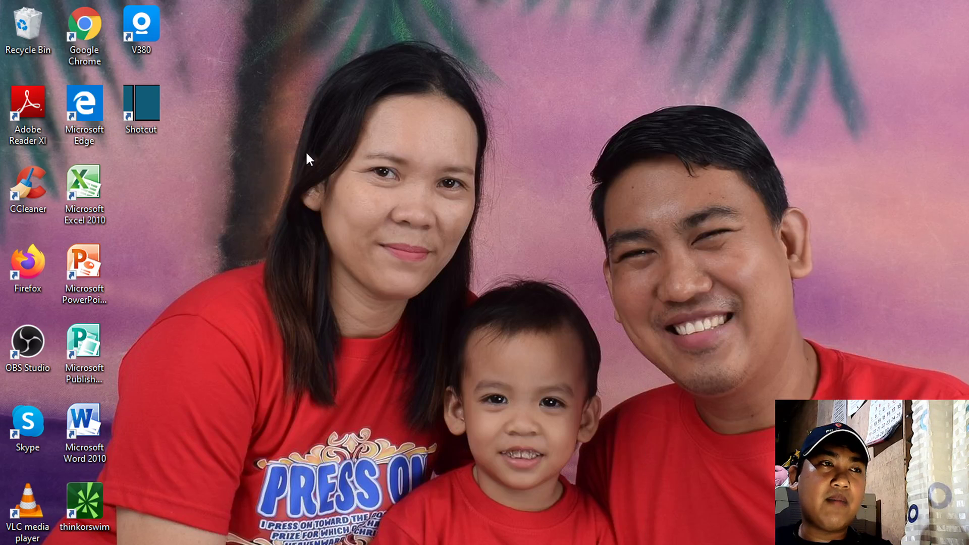
double_click(150, 111)
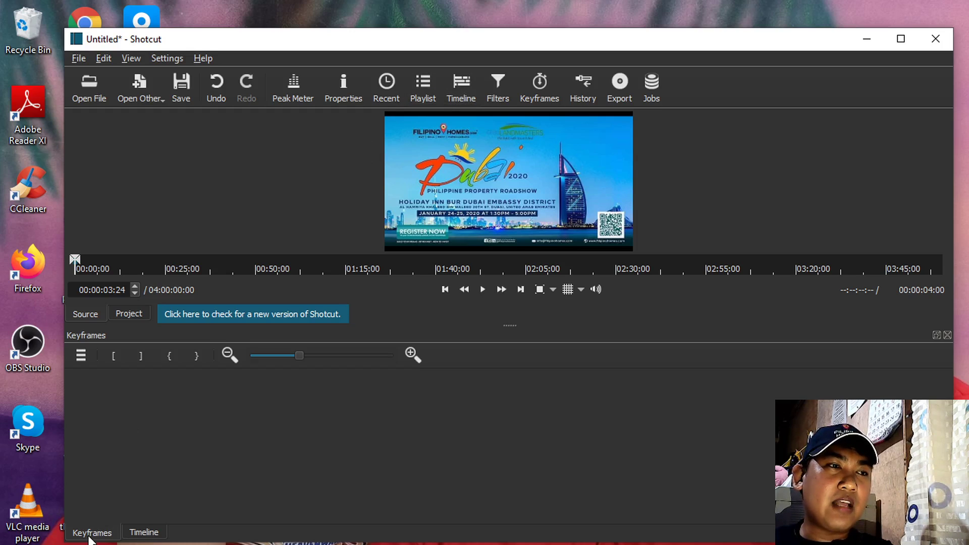
- Show the Timeline and open all the images in the Downloads NEW folder so they fill the playlist
left_click(467, 95)
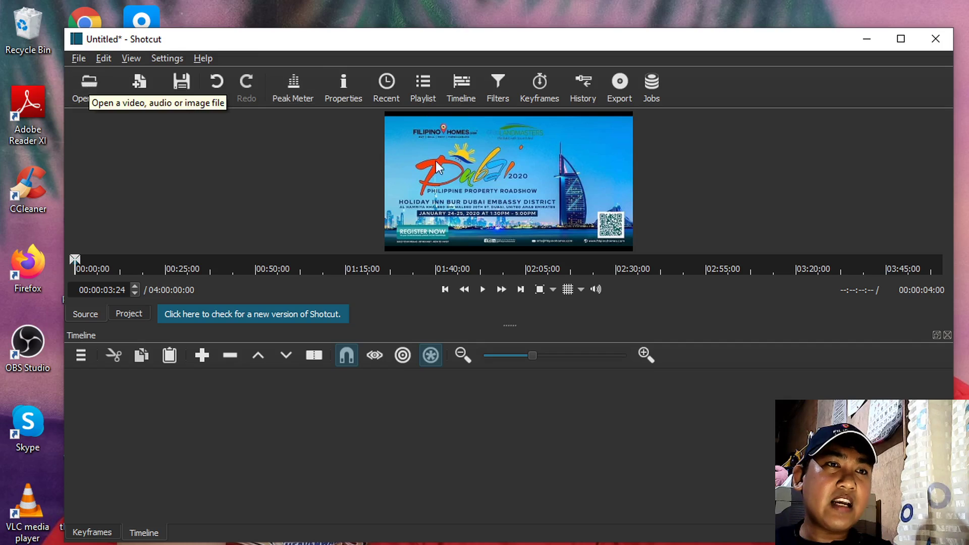
left_click(98, 87)
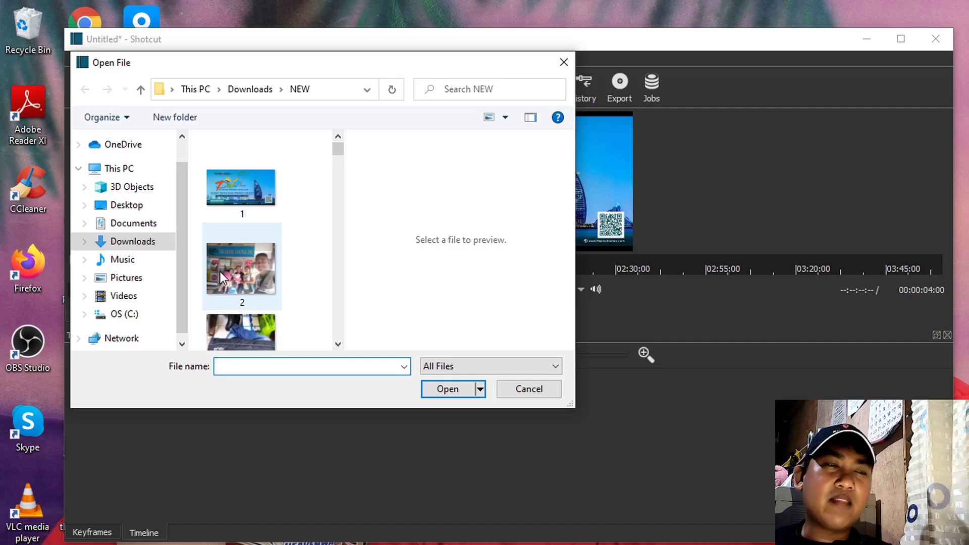
left_click(137, 245)
double_click(307, 207)
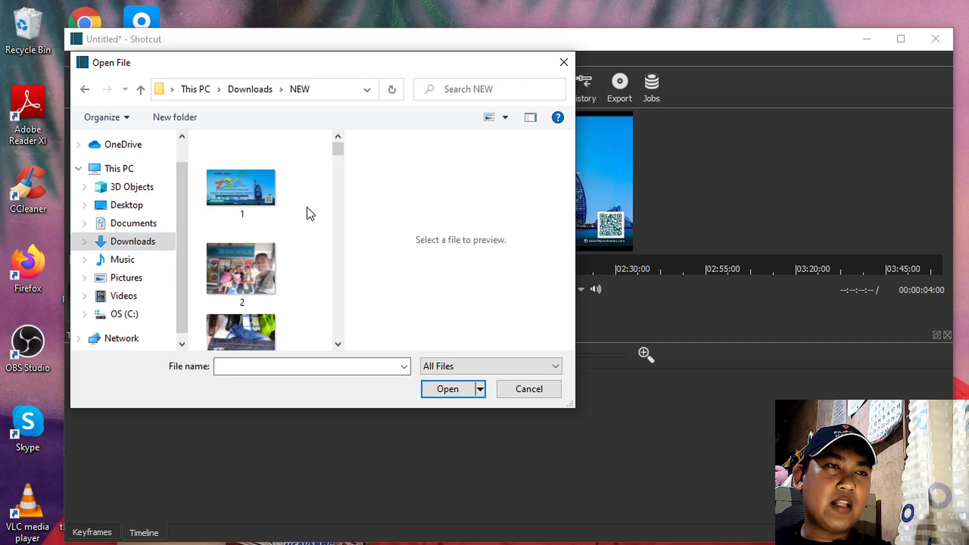
left_click(234, 207)
key("ctrl+a")
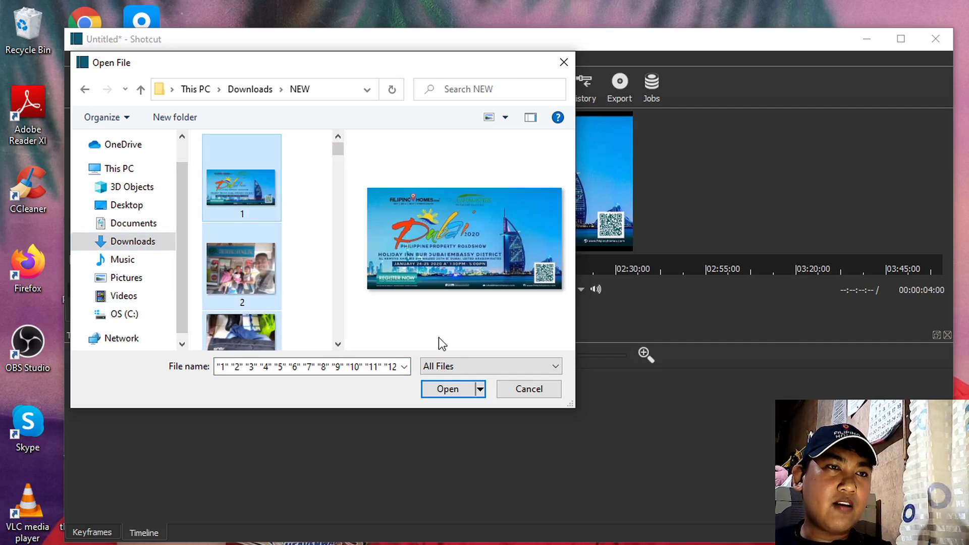
left_click(447, 389)
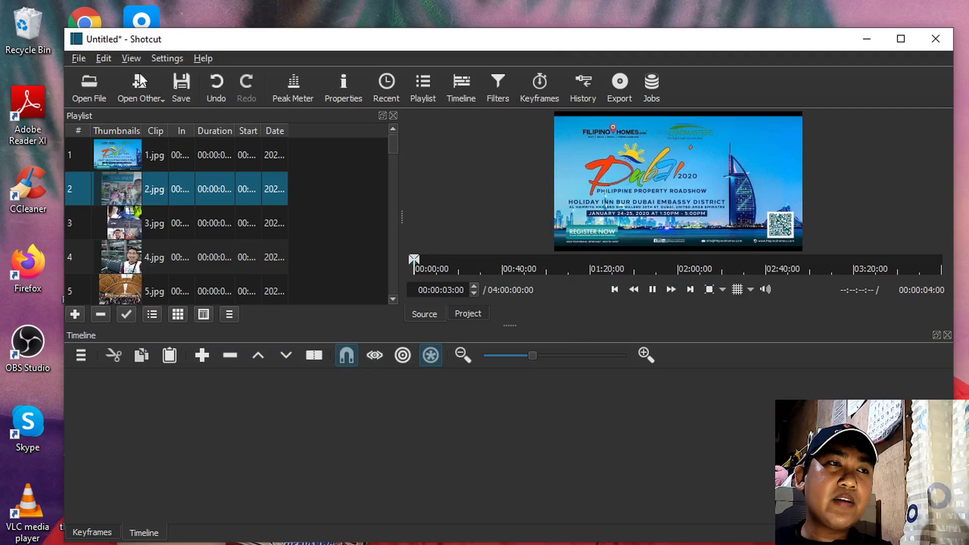
- Add one video track and one audio track to the empty timeline
left_click(79, 357)
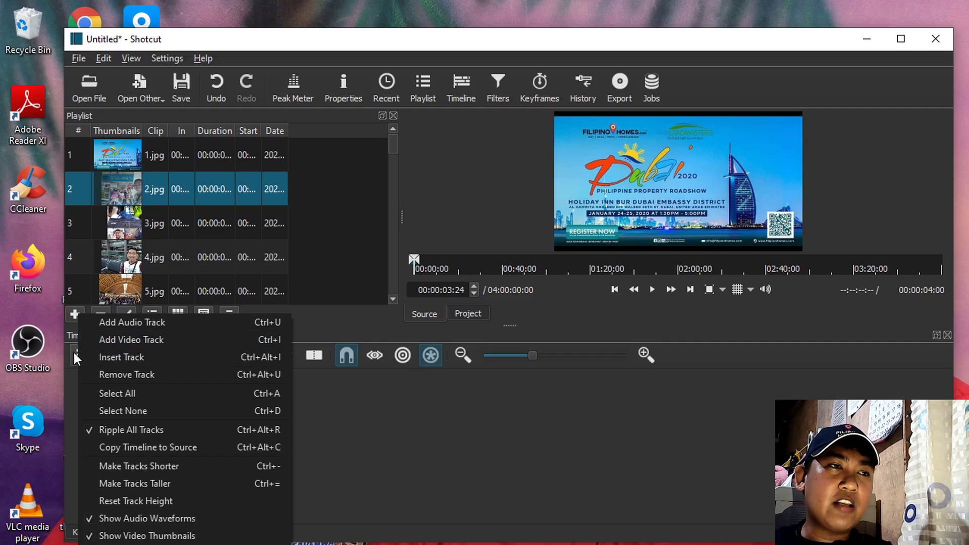
left_click(72, 360)
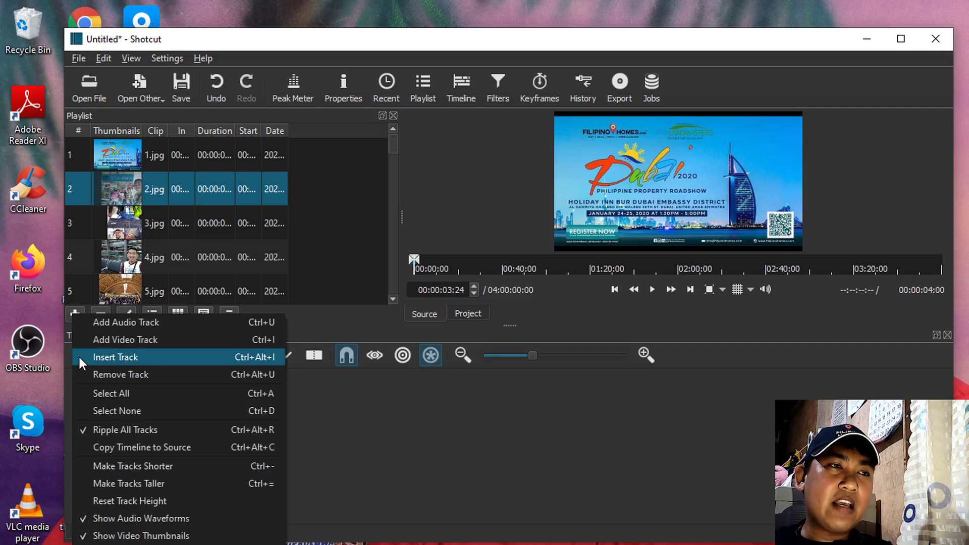
left_click(113, 340)
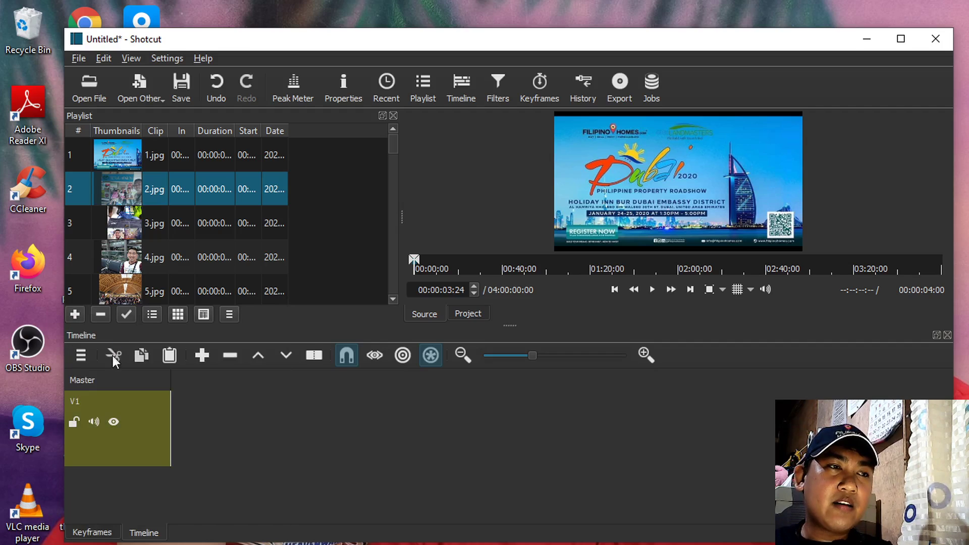
left_click(79, 353)
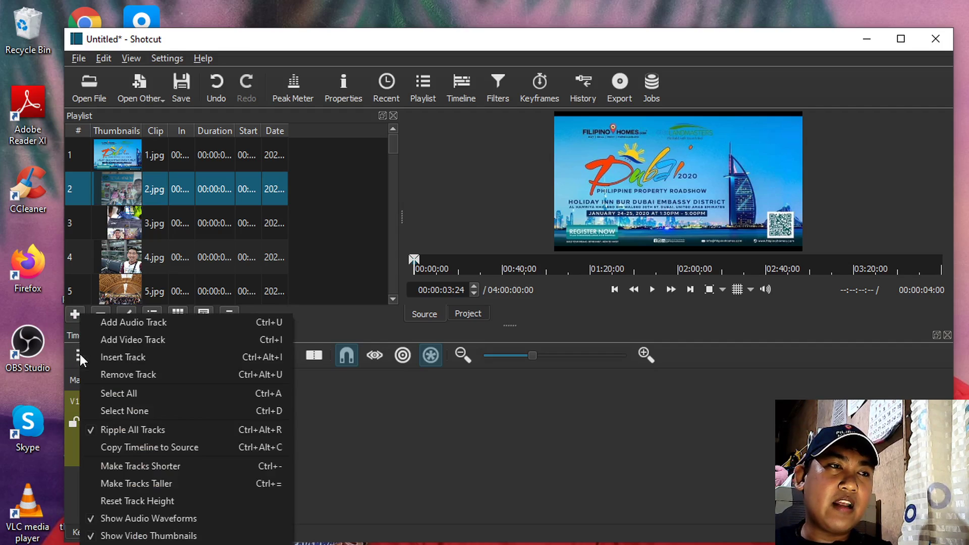
left_click(133, 320)
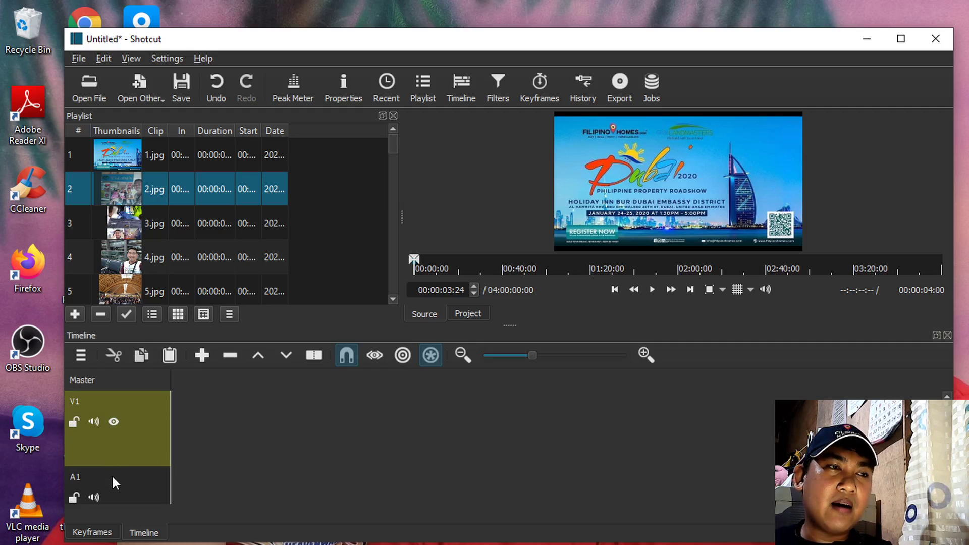
double_click(93, 483)
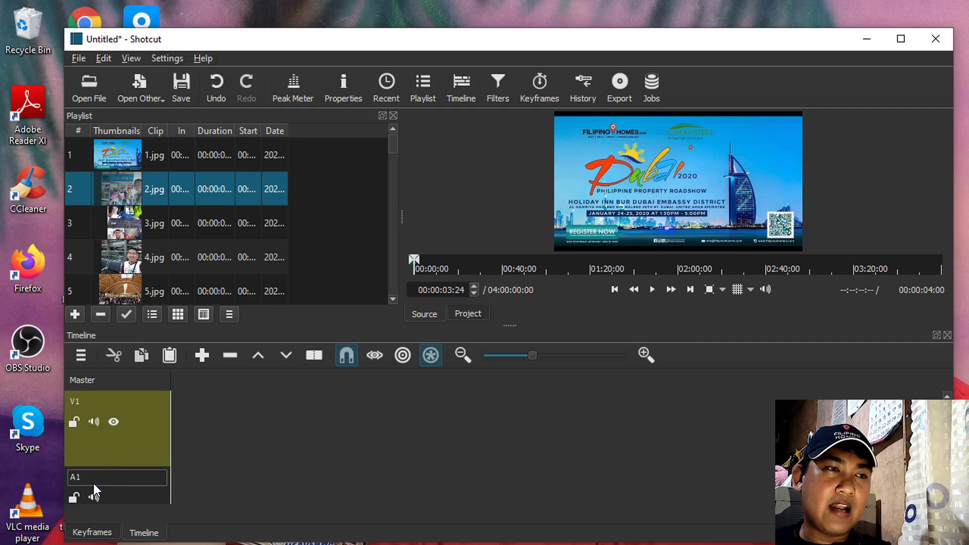
- Place 1.jpg, 2.jpg and 3.jpg from the playlist one after another on video track V1
left_click(126, 161)
left_click_drag(126, 160, 169, 421)
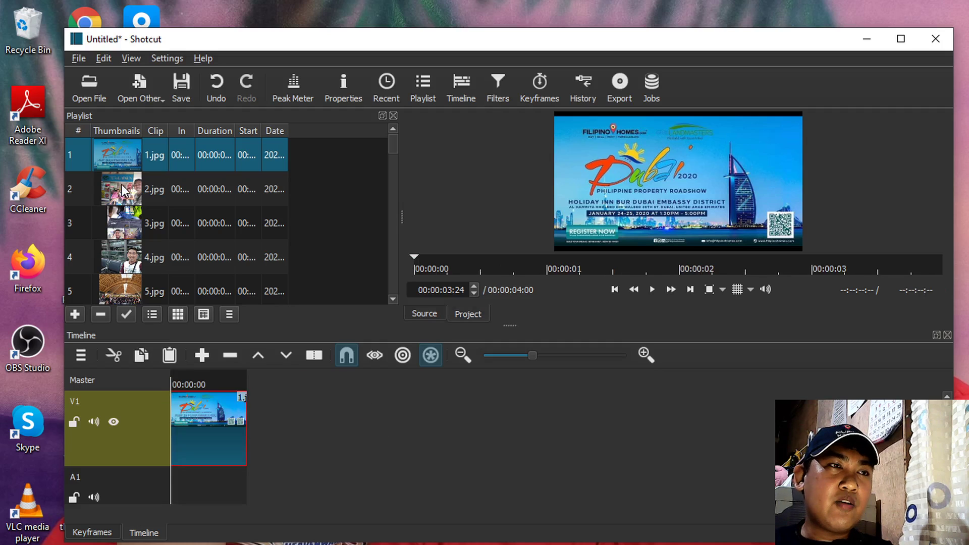
left_click_drag(123, 184, 258, 413)
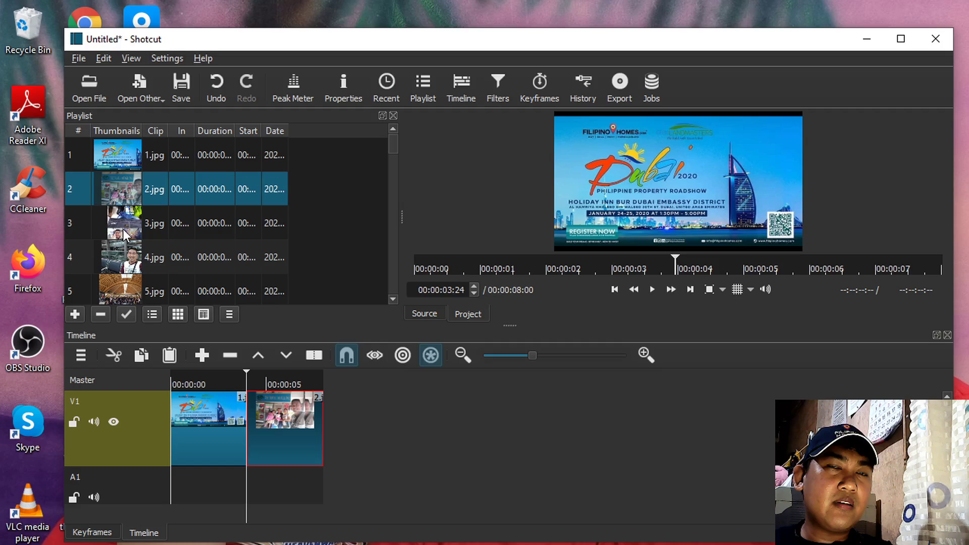
left_click_drag(124, 235, 323, 425)
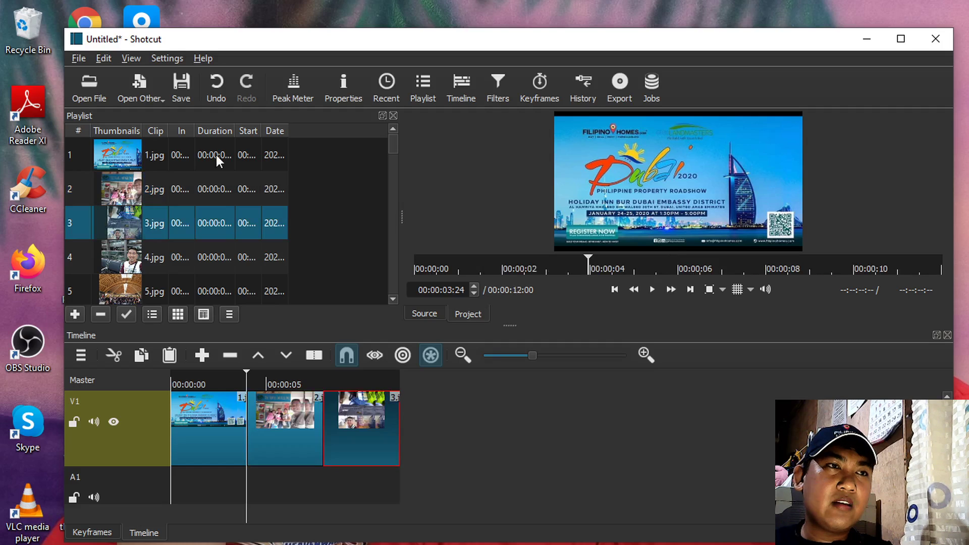
- Append a second copy of 3.jpg followed by 4.jpg to the end of the clips on track V1
right_click(216, 156)
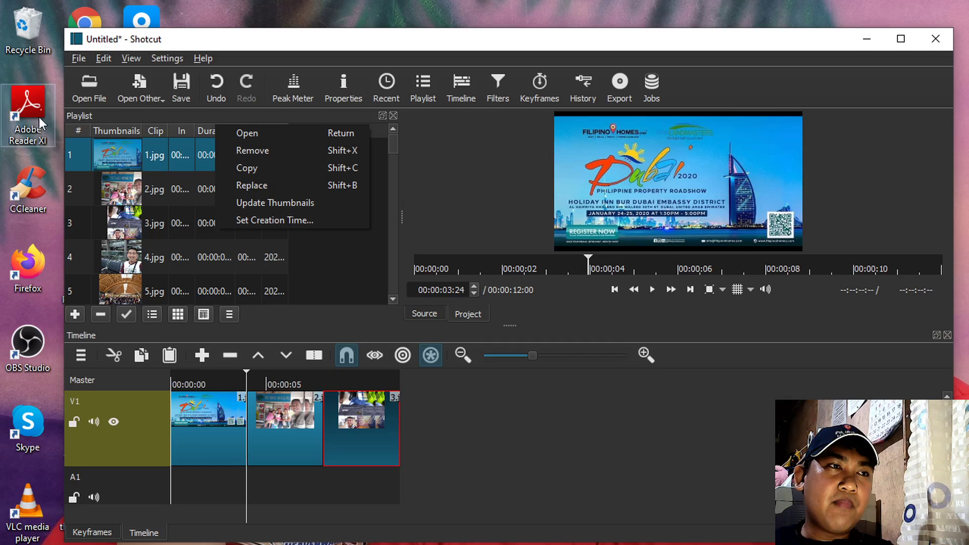
left_click(117, 230)
left_click_drag(117, 230, 404, 413)
left_click_drag(122, 258, 475, 411)
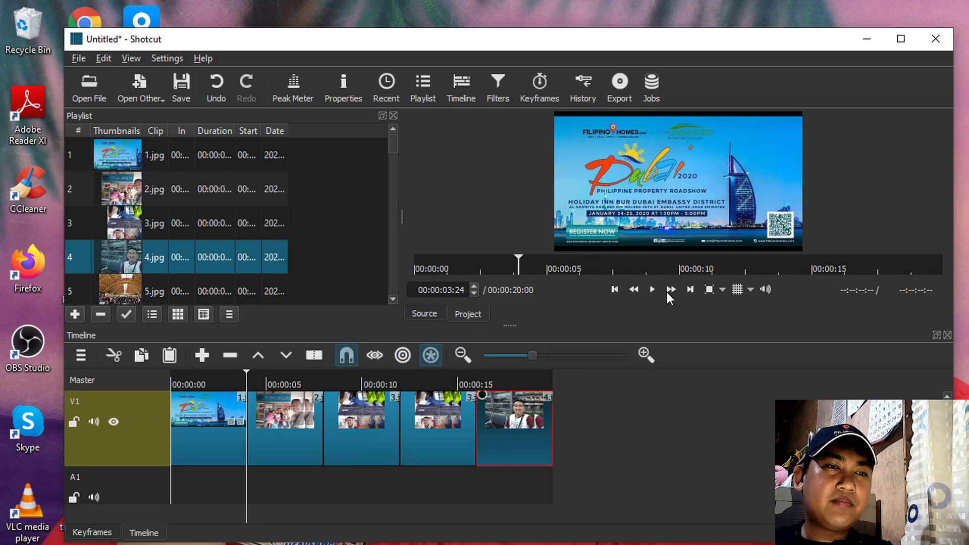
- Append 5.jpg from the playlist to the end of the clips on track V1
left_click_drag(117, 289, 559, 416)
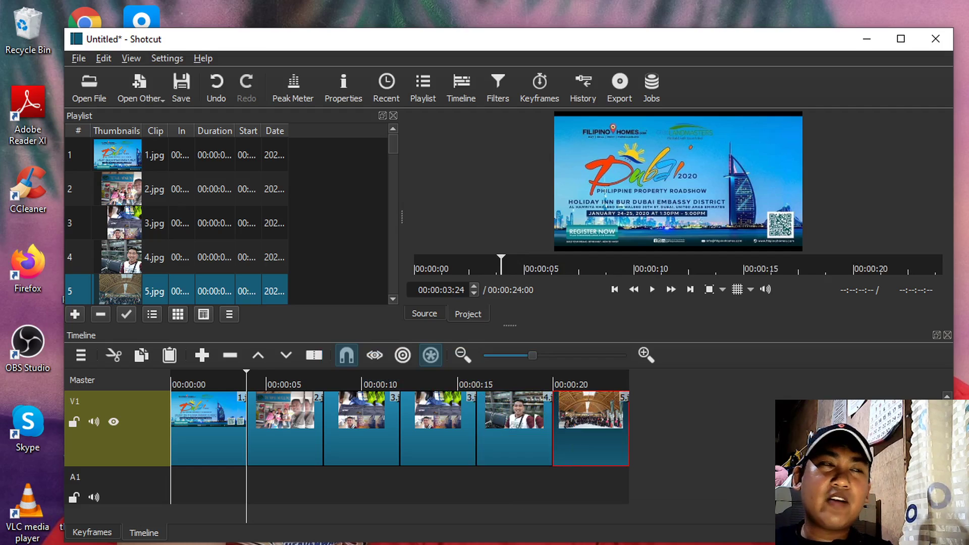
left_click(91, 84)
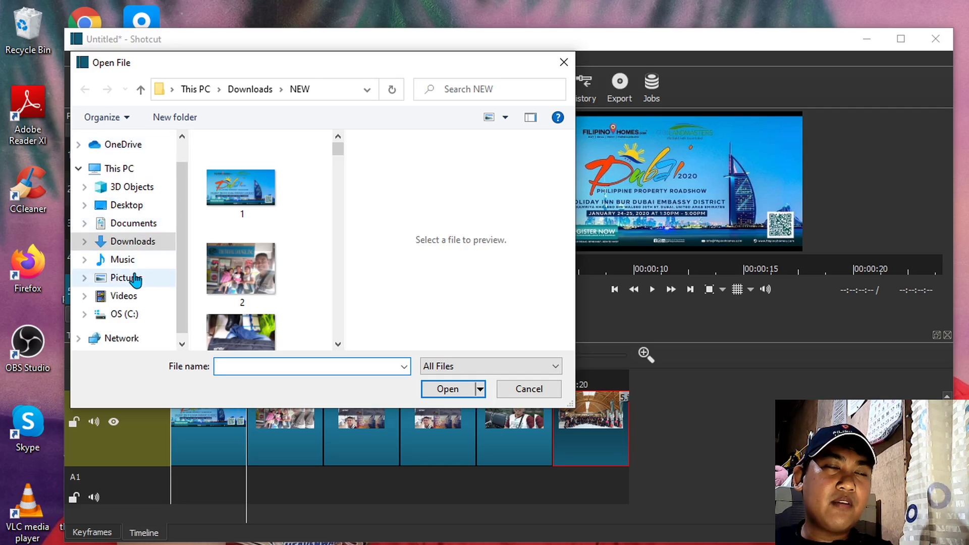
left_click(132, 262)
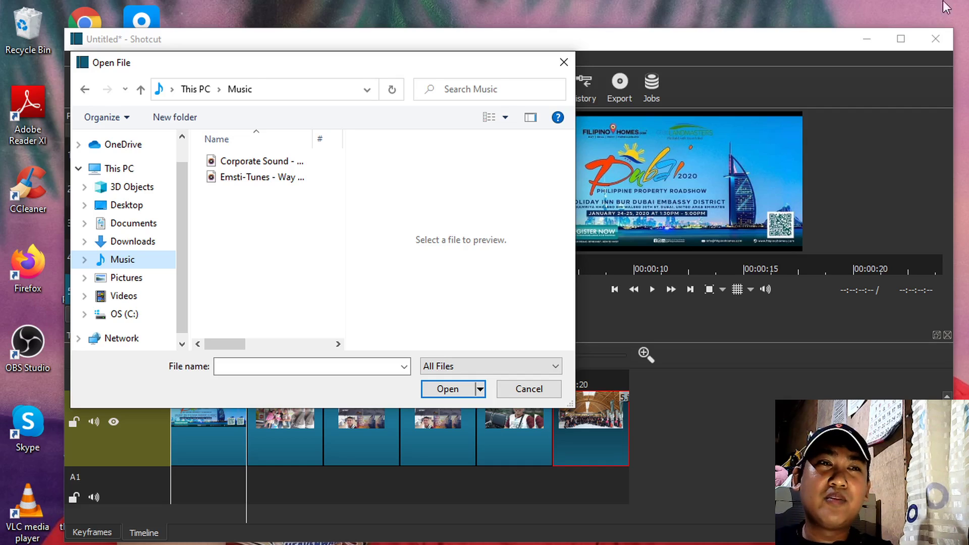
left_click(526, 390)
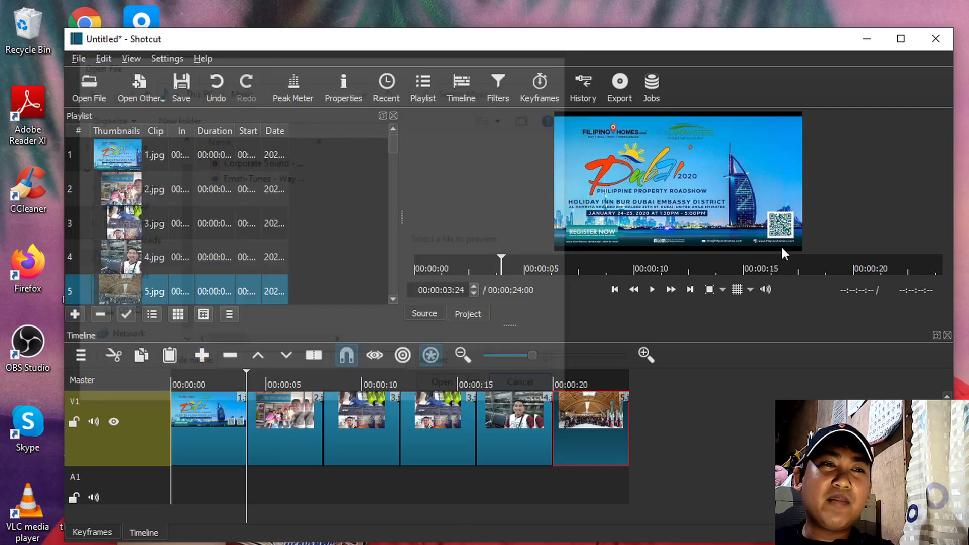
- Switch to the browser, expand the description of the "Emsti-Tunes - Way To Success" YouTube video and open its Free Download link in a new tab
left_click_drag(968, 121, 227, 44)
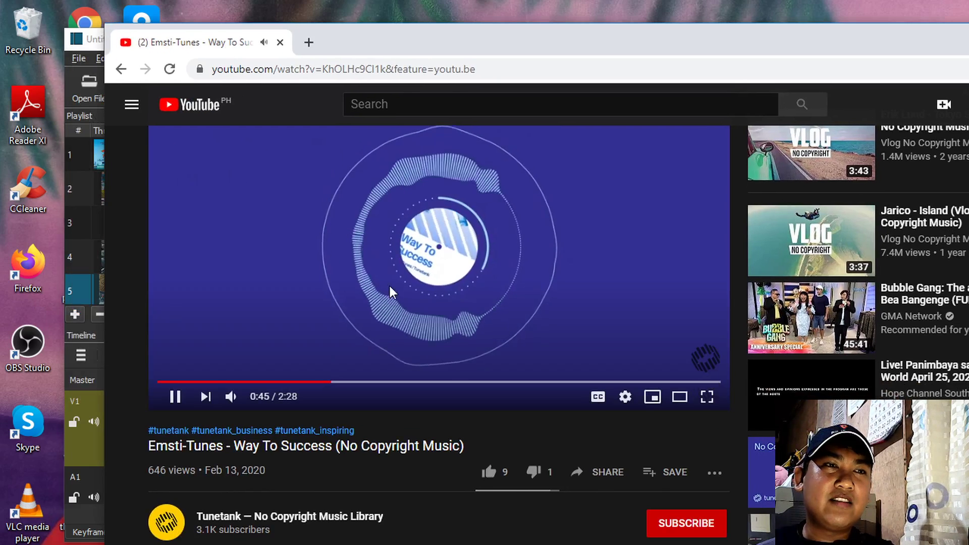
scroll(424, 354, "down", 5)
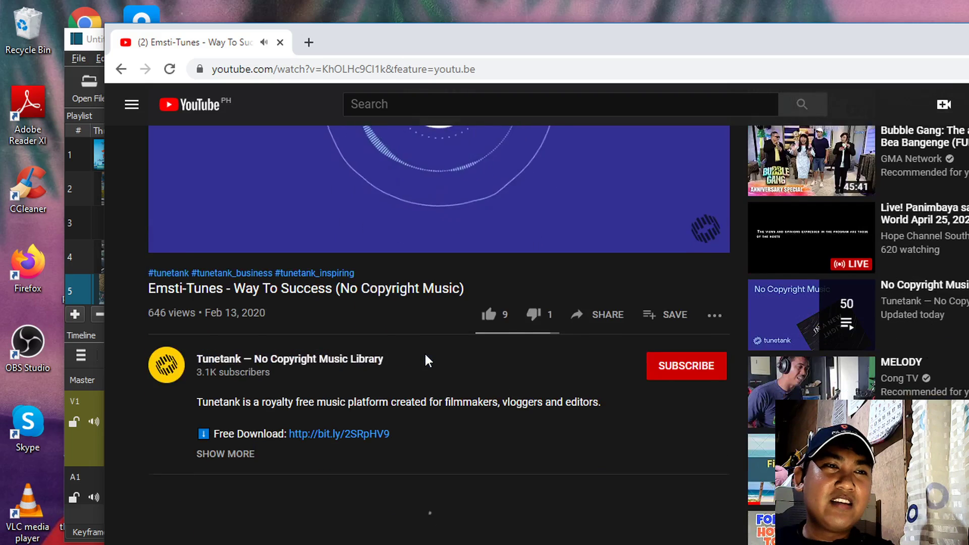
left_click(241, 385)
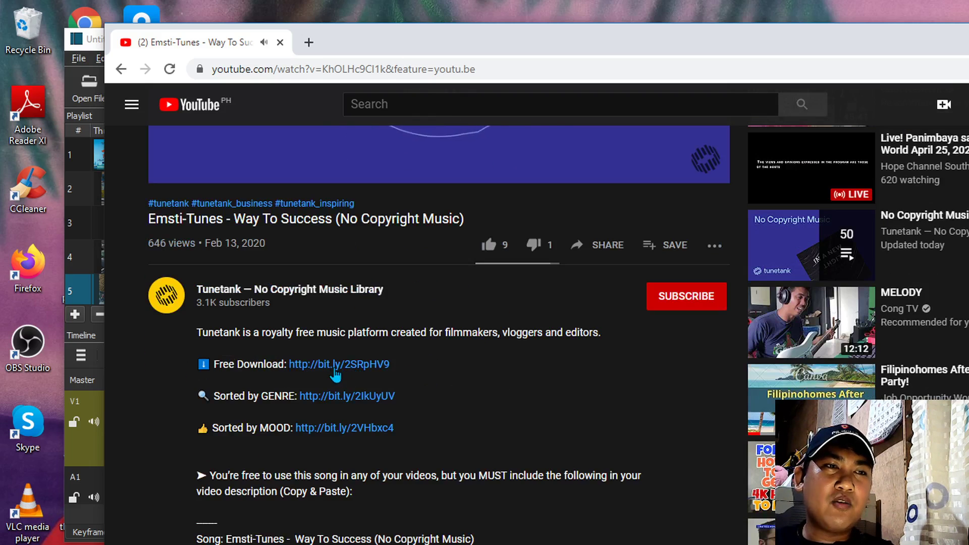
right_click(336, 369)
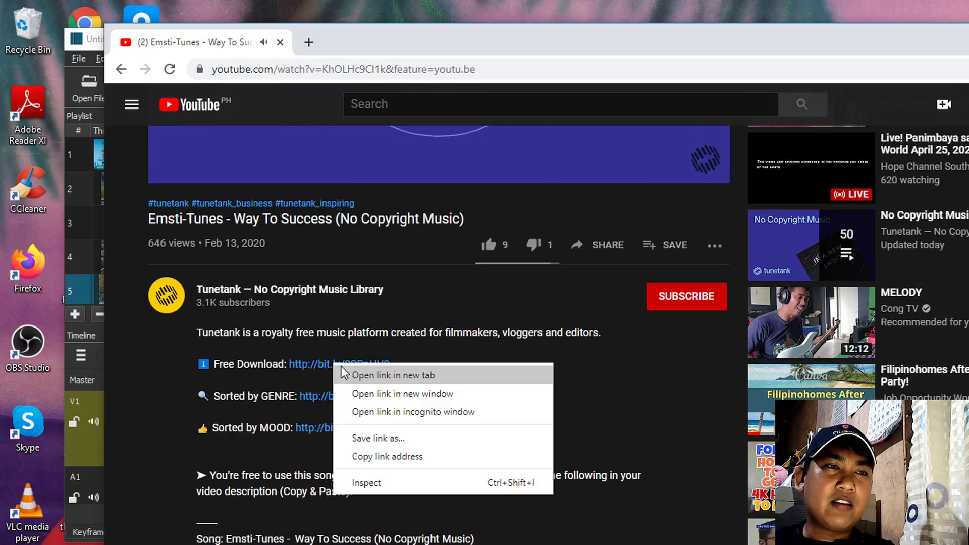
left_click(361, 373)
left_click(341, 43)
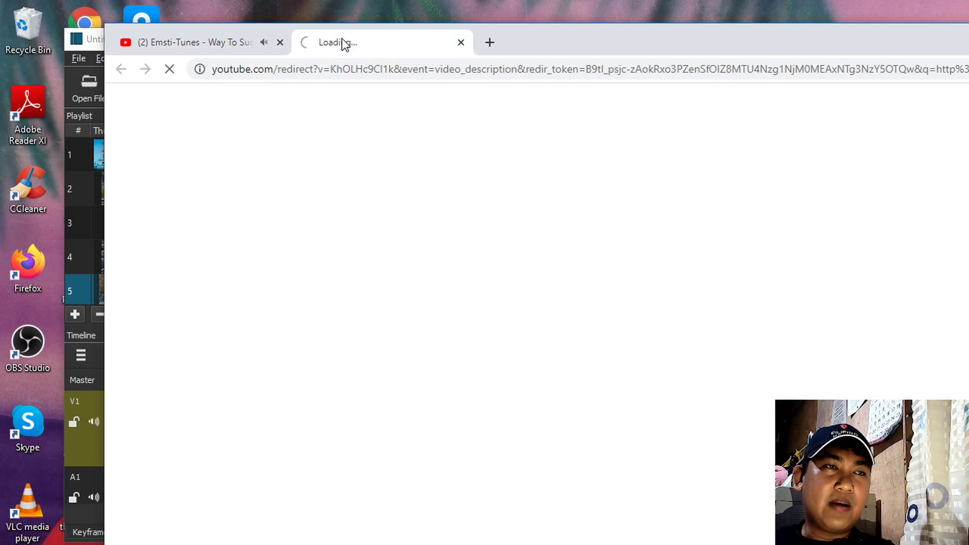
- Return to the YouTube video and highlight the song credit lines in its description, from the song title to the video link
left_click(210, 44)
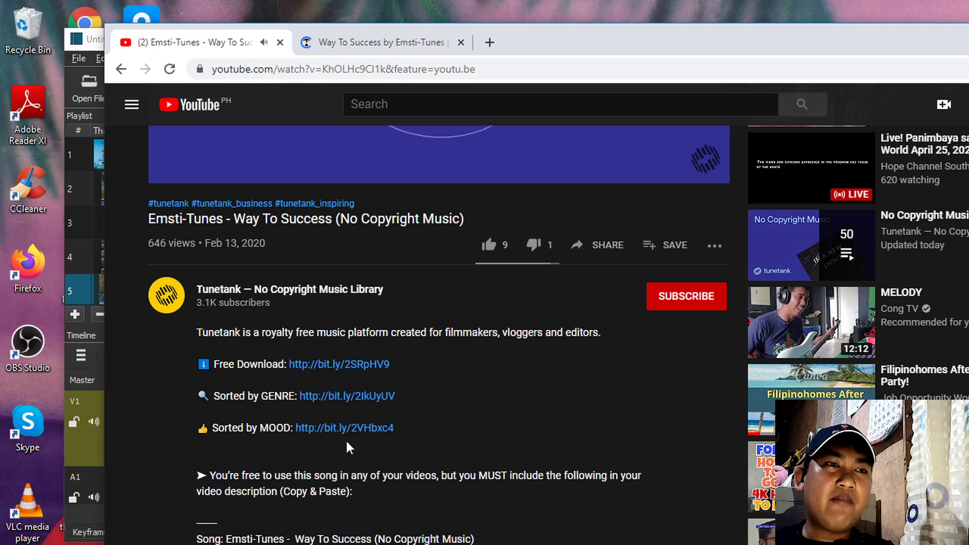
scroll(271, 329, "up", 2)
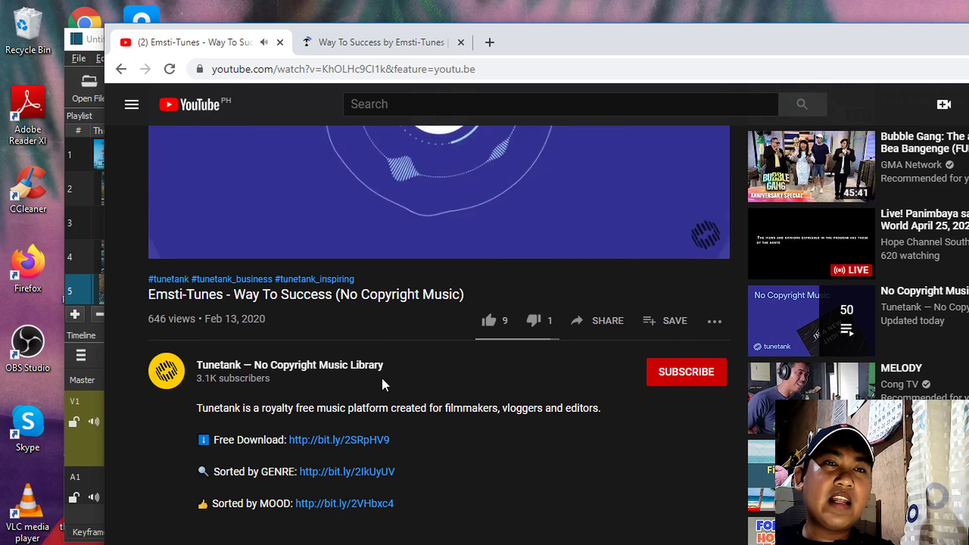
scroll(383, 378, "down", 6)
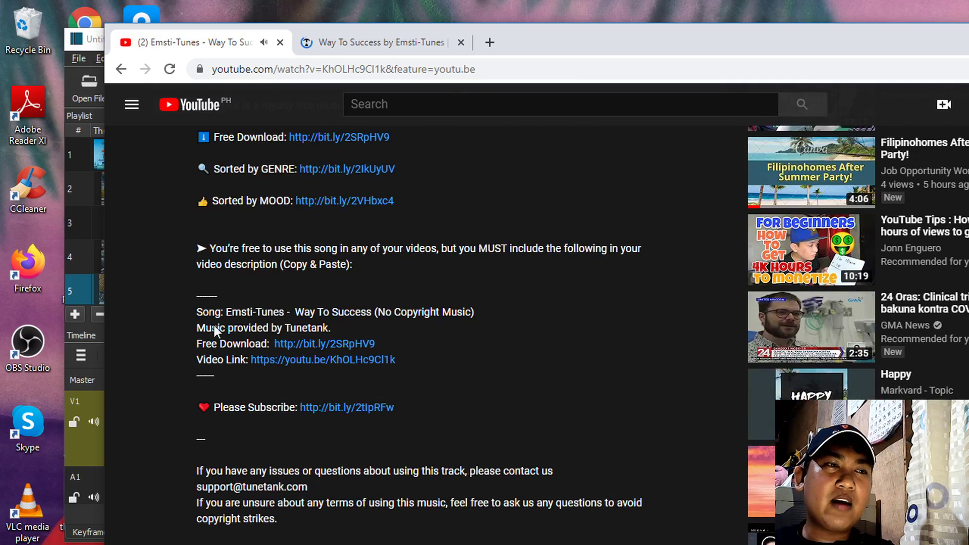
left_click_drag(339, 348, 433, 364)
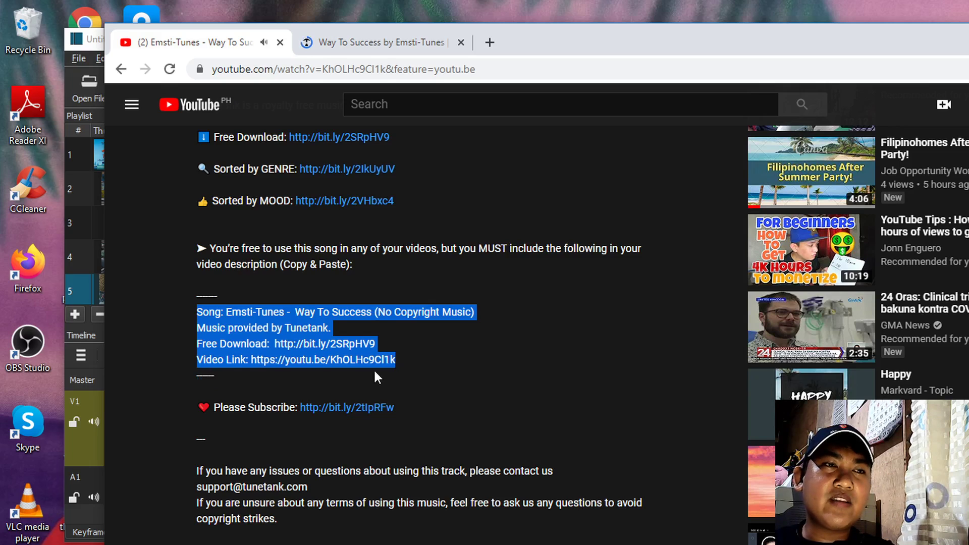
- Download the No Copyright Track "Way To Success" from its Tunetank page
left_click(359, 46)
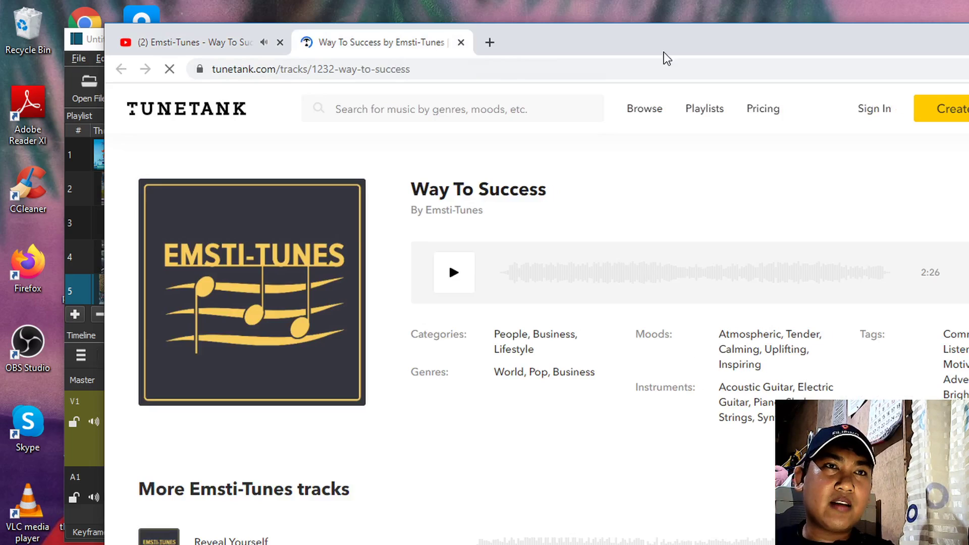
left_click_drag(662, 49, 465, 48)
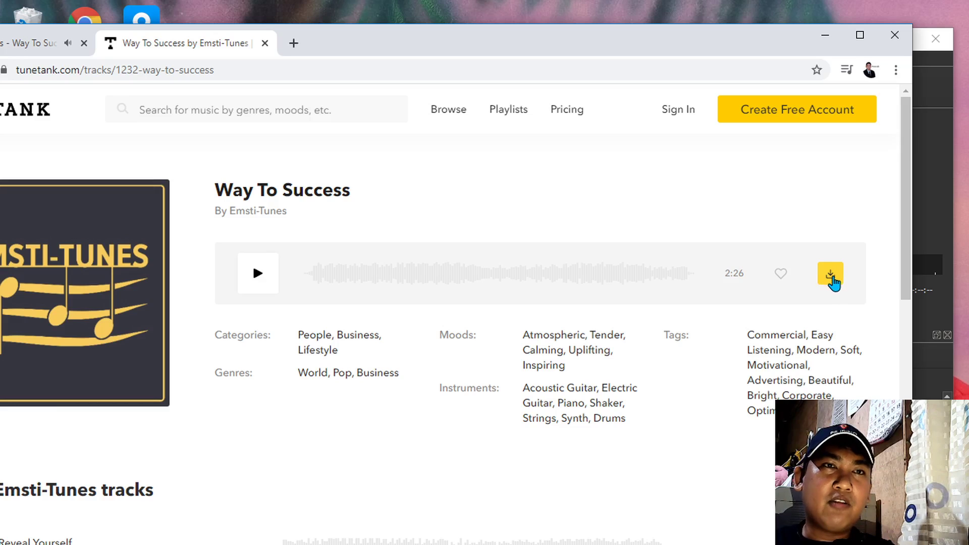
left_click(834, 281)
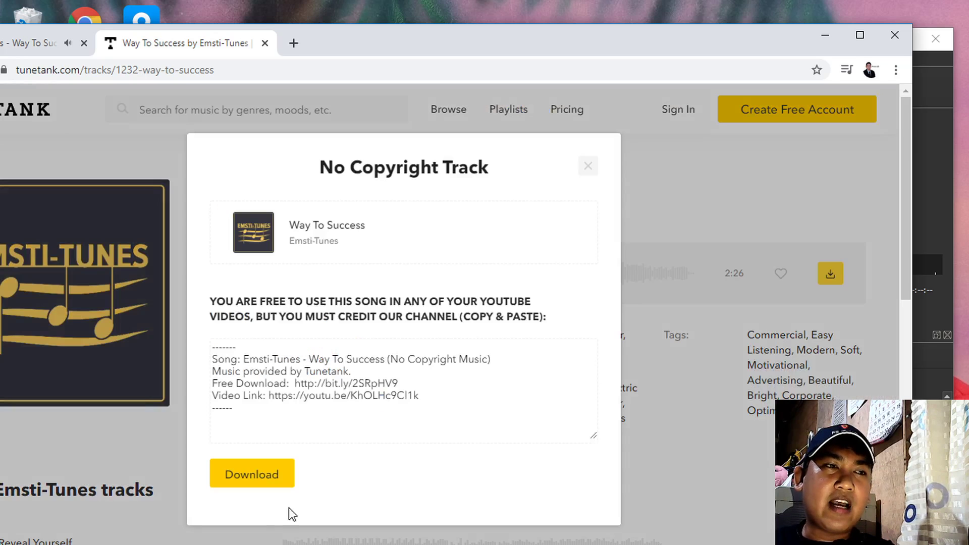
left_click(263, 482)
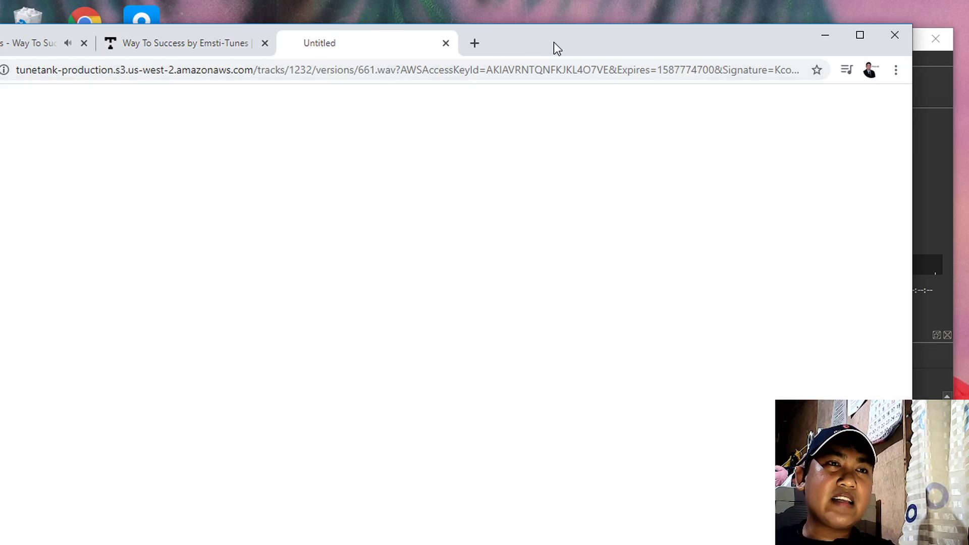
left_click_drag(553, 41, 683, 35)
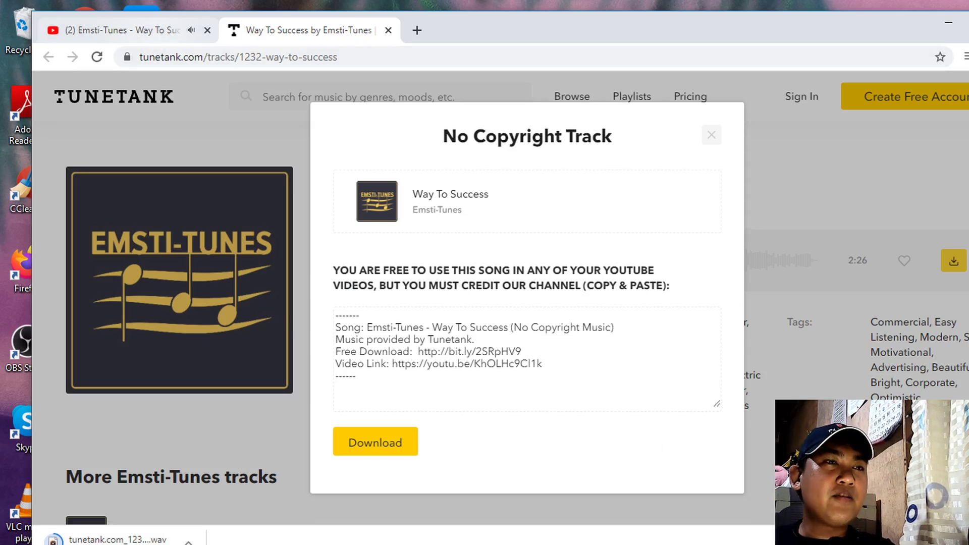
- Switch to Shotcut, open "Corporate Sound - Bright Impressions" from the Music folder and play it from the start
key("alt+Tab")
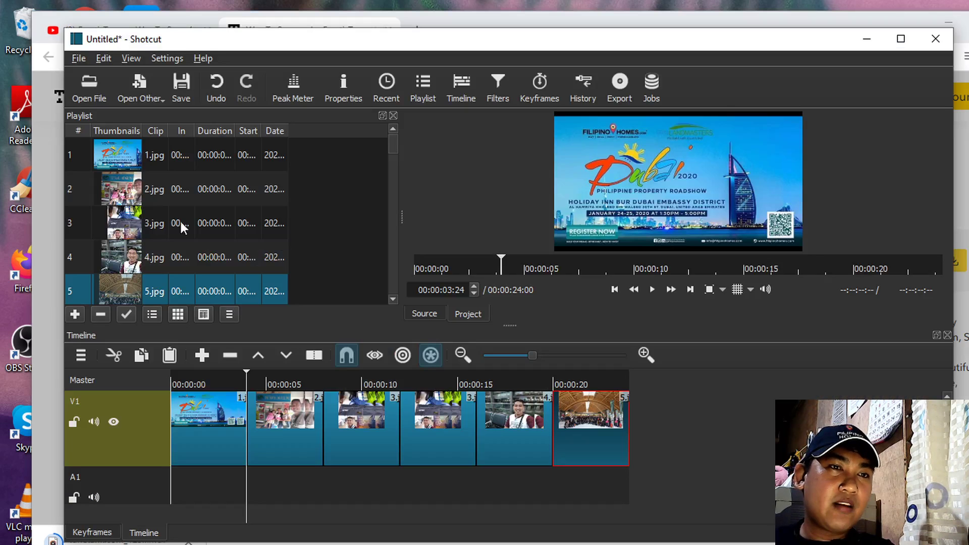
left_click(101, 89)
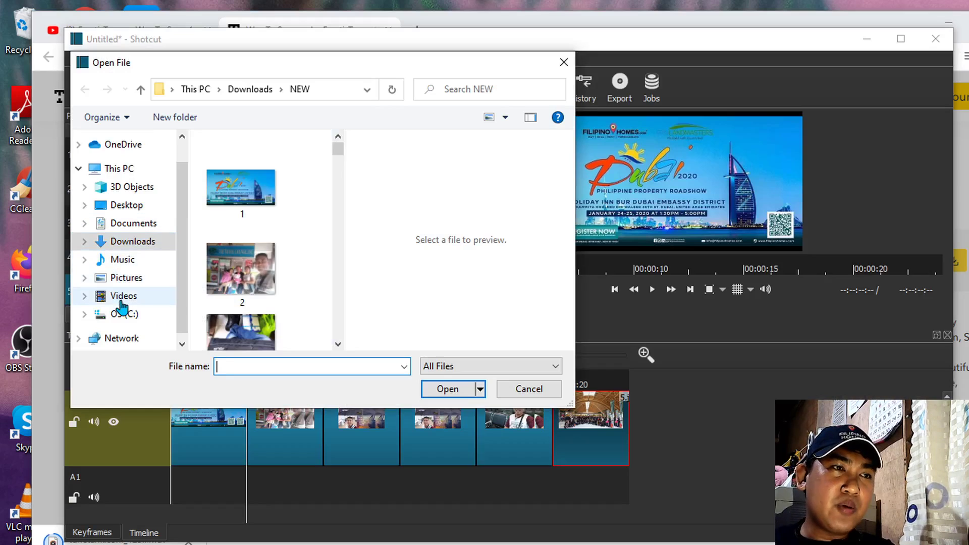
left_click(138, 285)
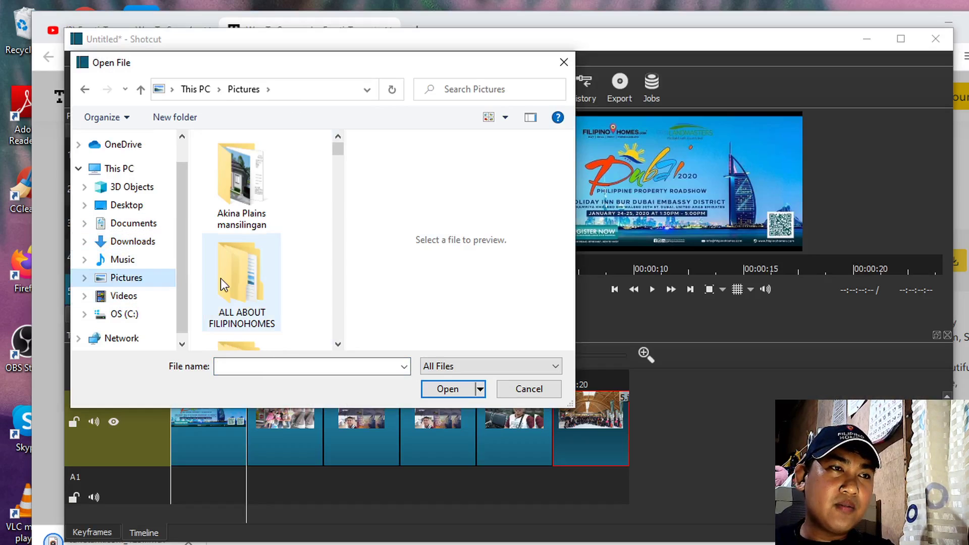
left_click(115, 260)
left_click(260, 161)
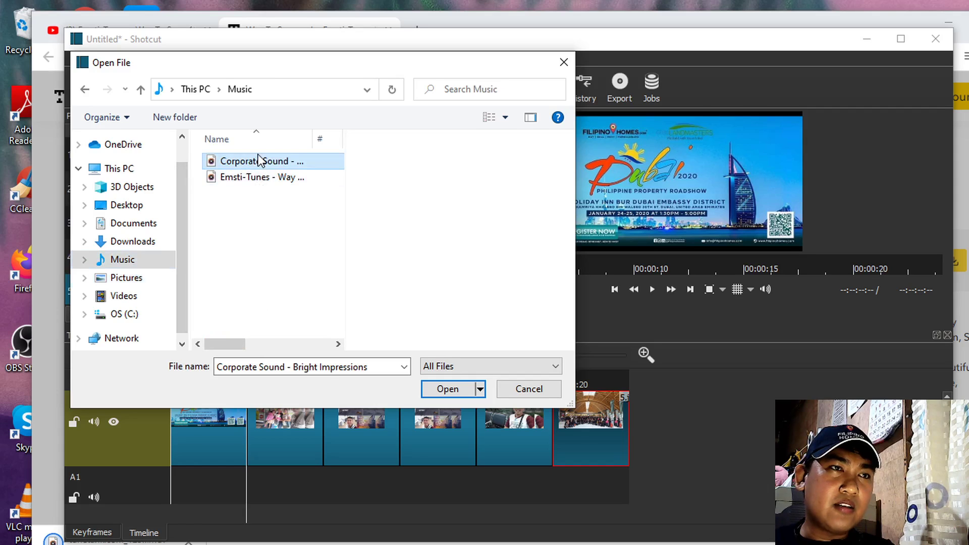
left_click(448, 390)
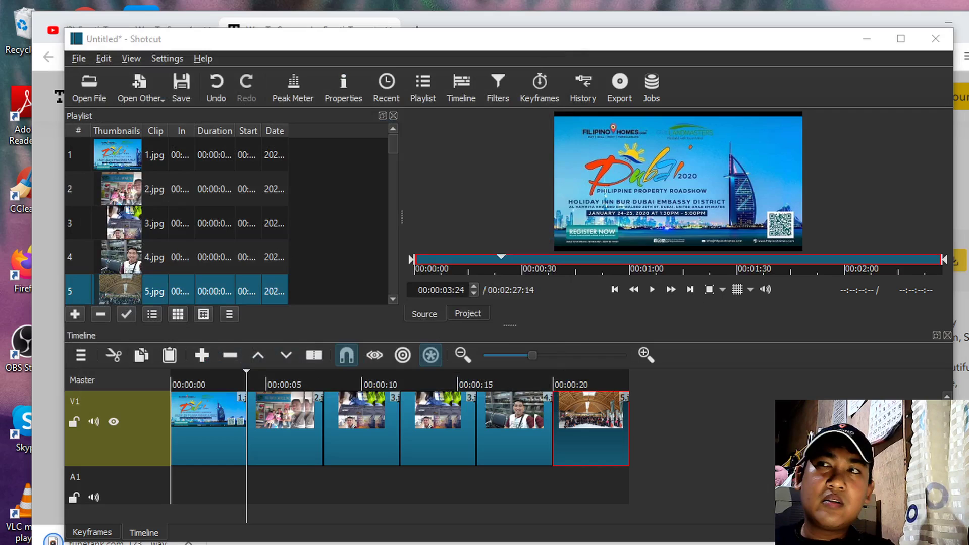
left_click(412, 260)
key("space")
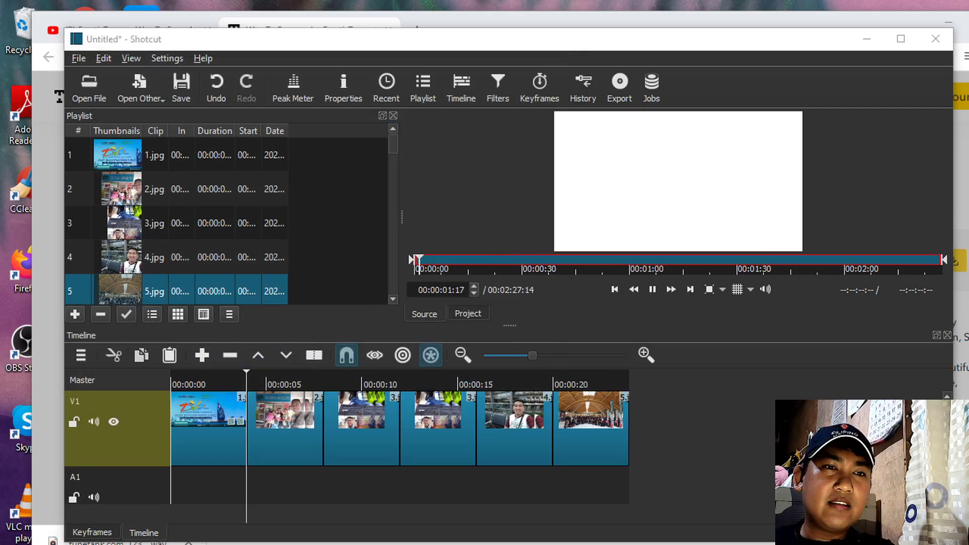
- Switch to the browser and pause the "Way To Success" video on YouTube
mouse_move(590, 543)
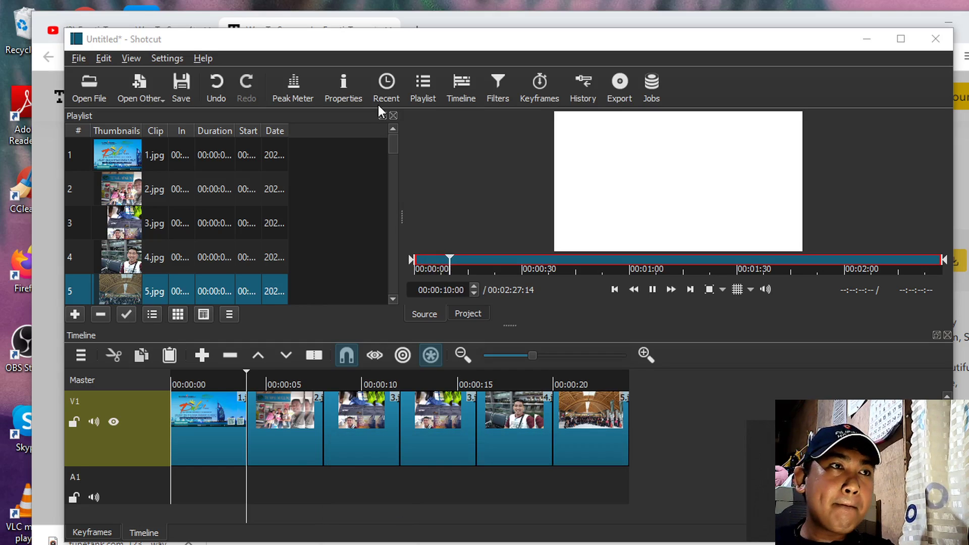
left_click(56, 19)
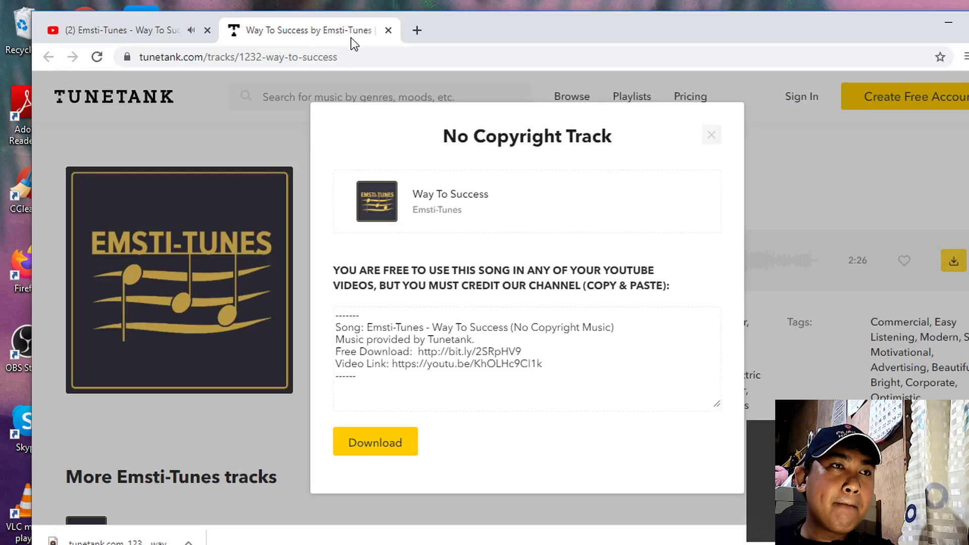
left_click(120, 33)
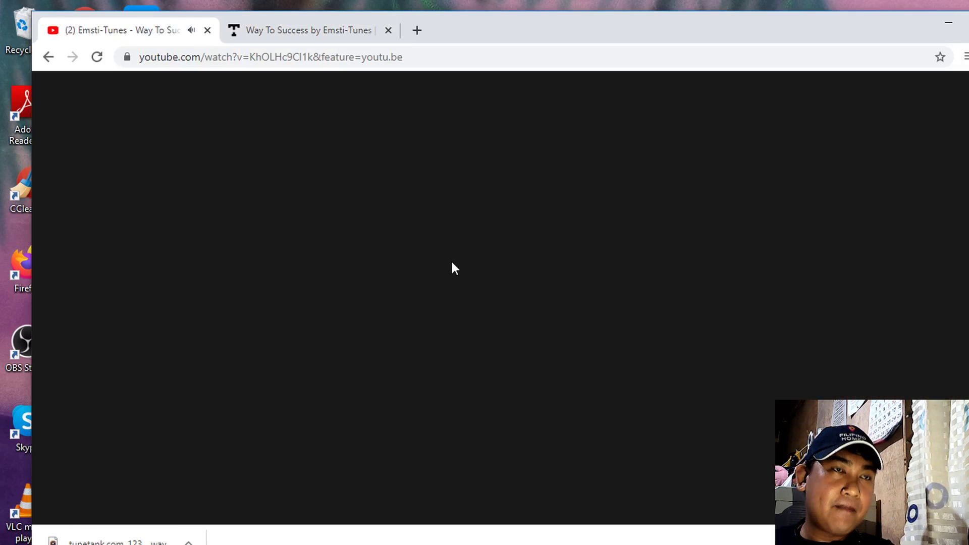
scroll(450, 259, "up", 10)
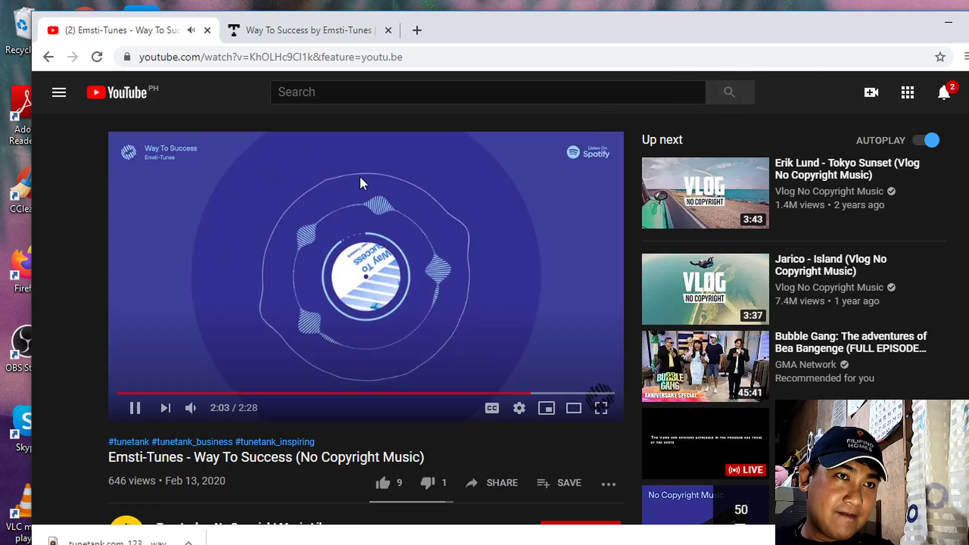
left_click(360, 177)
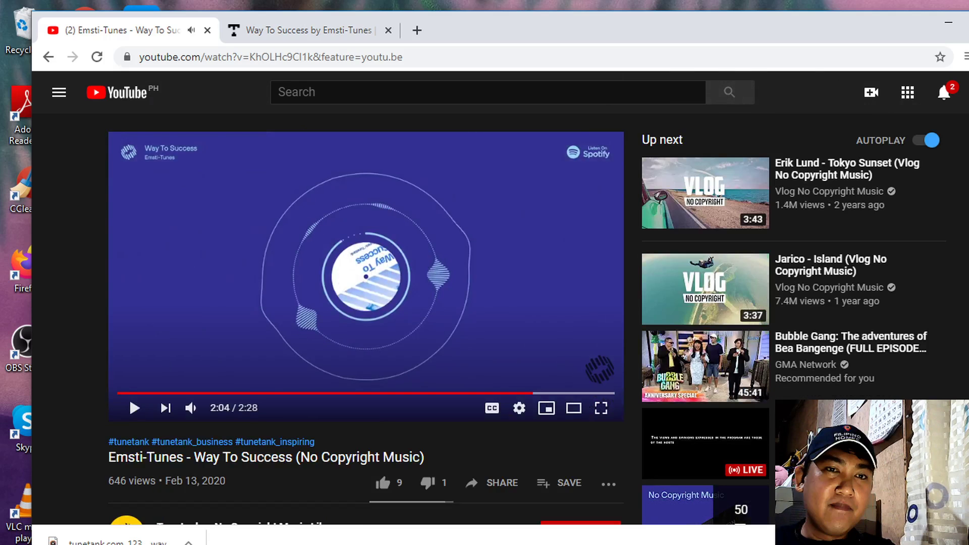
- Switch to Shotcut and place the opened Corporate Sound - Bright Impressions.wav at the start of audio track A1
key("alt+Tab")
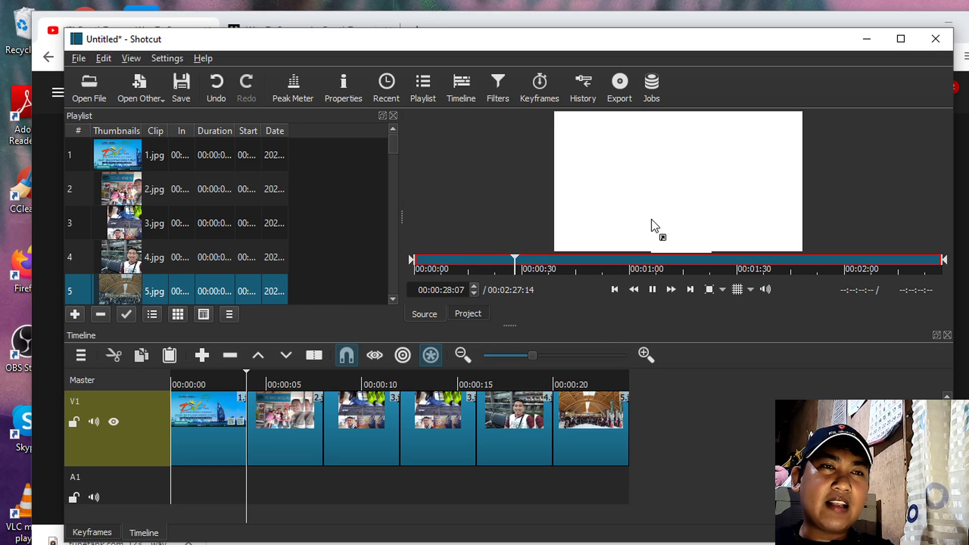
left_click_drag(609, 298, 177, 469)
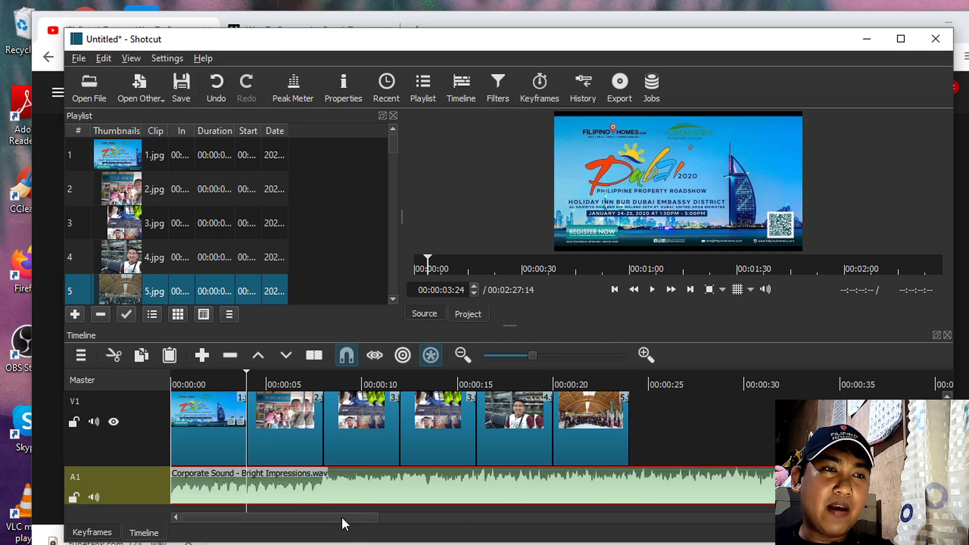
- Trim the end of the music clip on track A1 to the end of the last image at 00:00:24:00 and start playback
left_click_drag(342, 524, 917, 527)
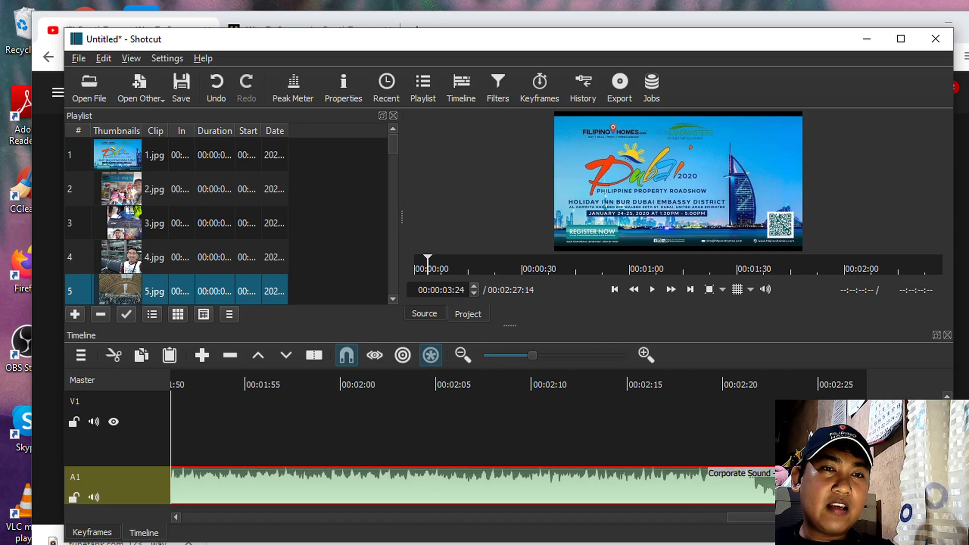
key("End")
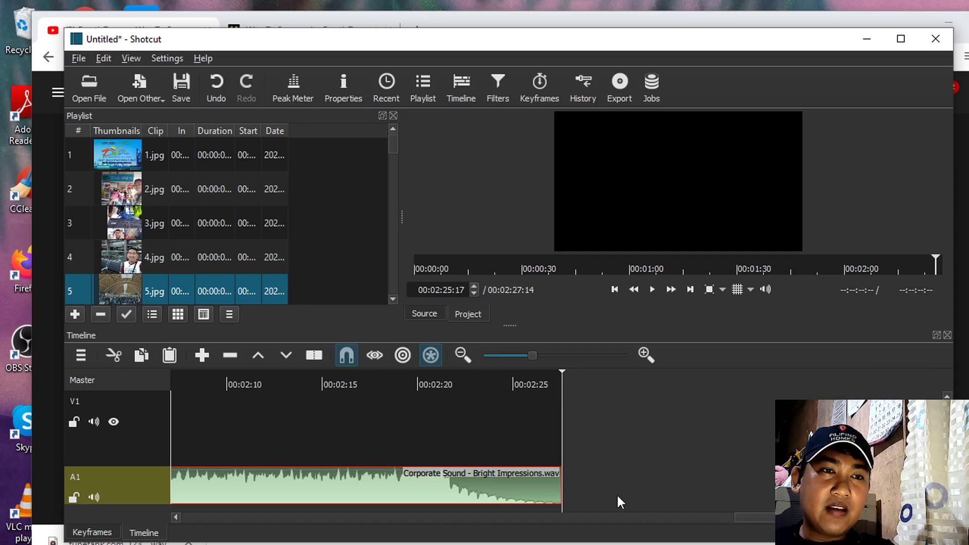
left_click_drag(558, 484, 611, 497)
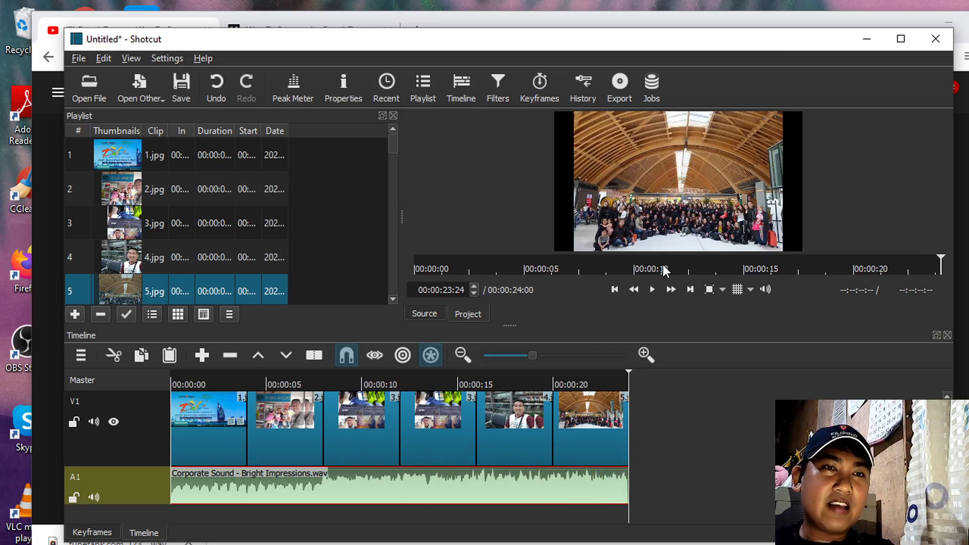
left_click(653, 290)
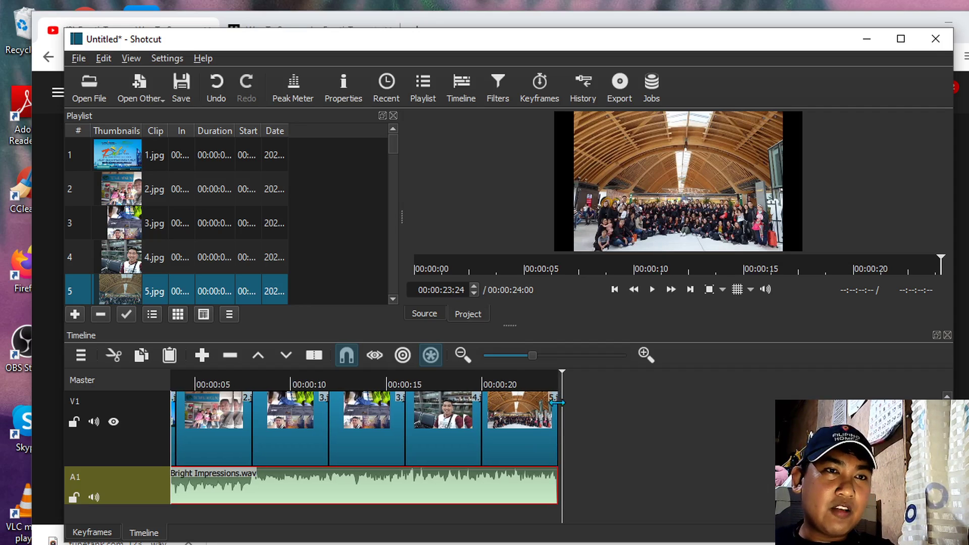
- Play the finished slideshow with its music from the start of the timeline
left_click_drag(562, 376, 163, 380)
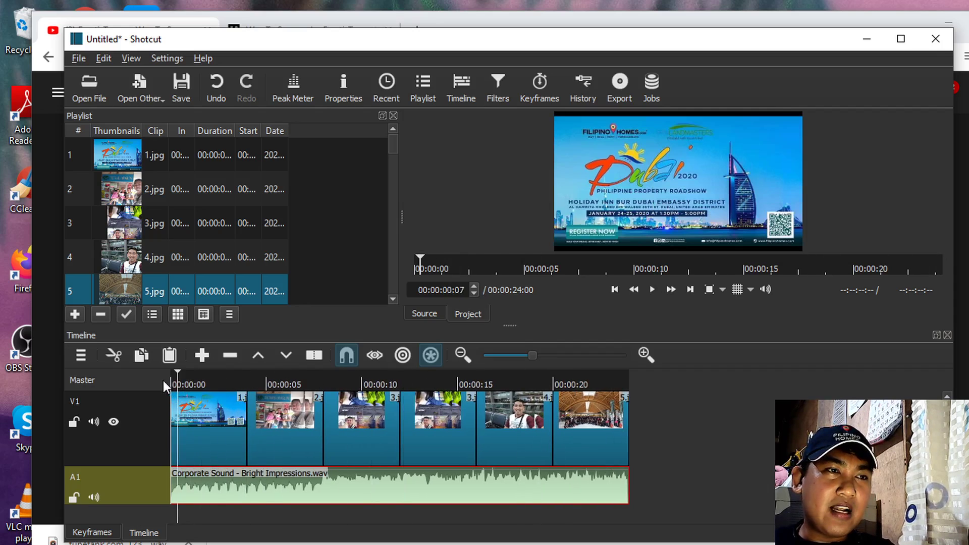
left_click(653, 286)
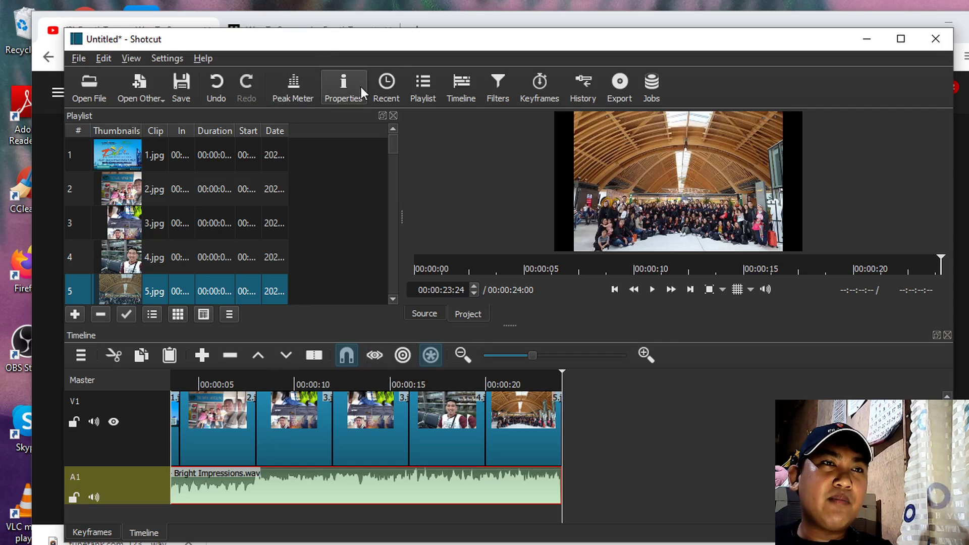
- Choose the YouTube export preset, start exporting the timeline as an MP4 into Downloads, and cancel before saving
left_click(619, 87)
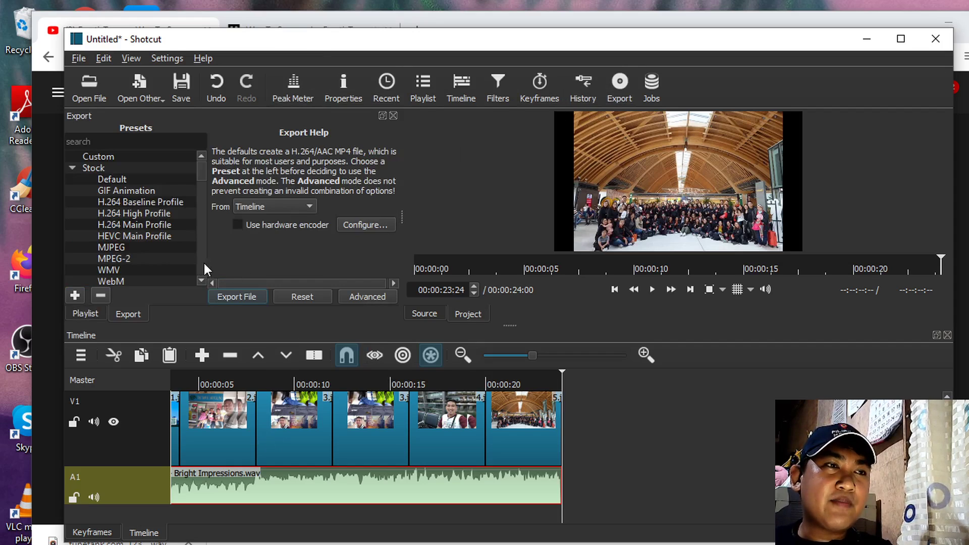
scroll(116, 275, "down", 2)
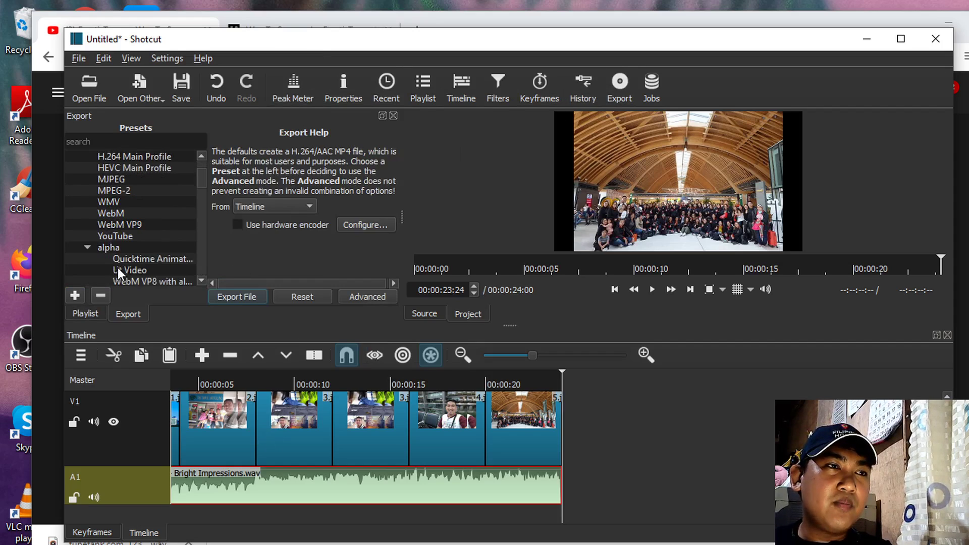
left_click(119, 238)
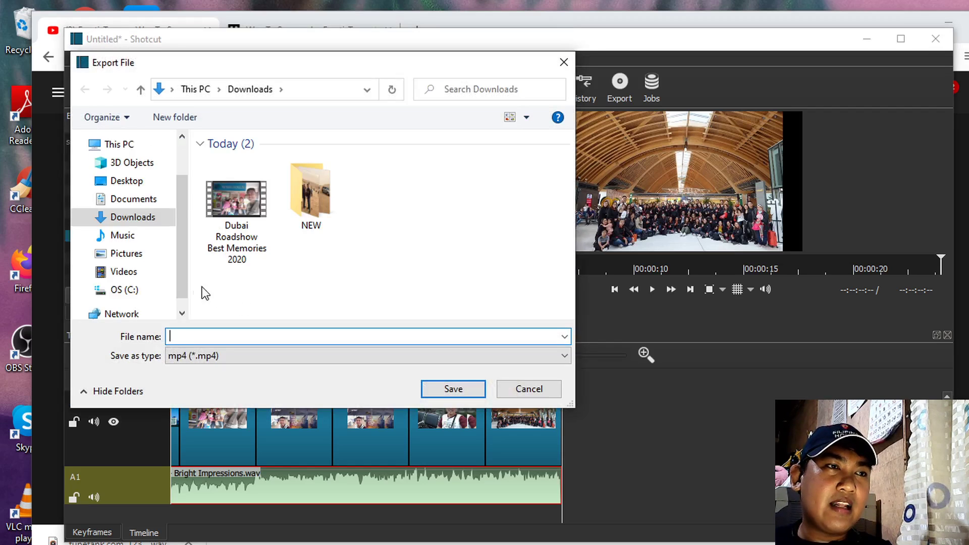
left_click(136, 228)
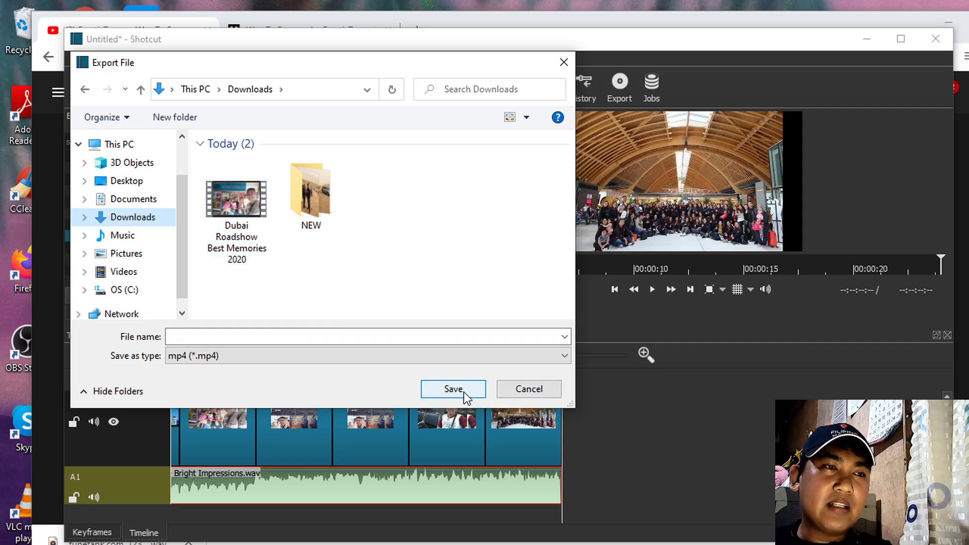
left_click(529, 390)
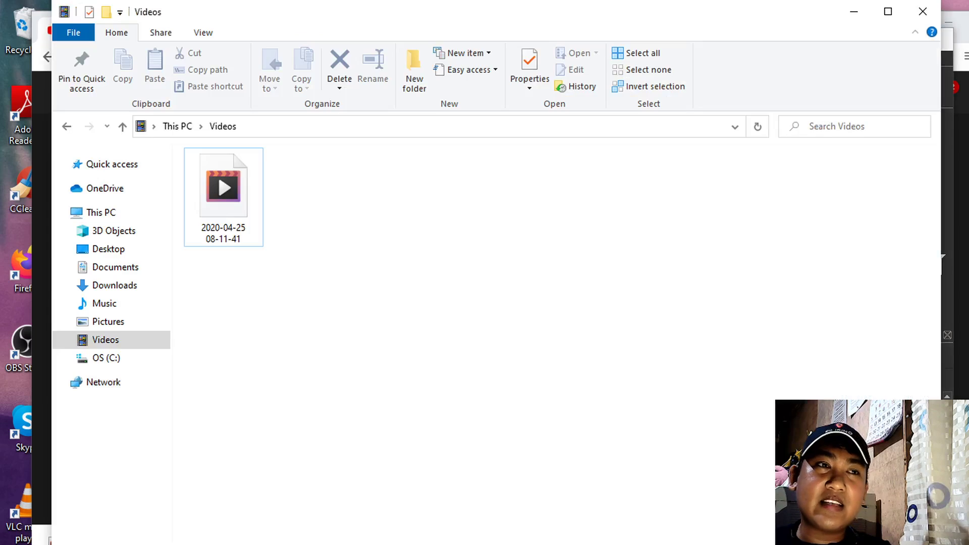
- Switch to File Explorer, play "Dubai Roadshow Best Memories 2020" from the Downloads folder, and reposition the player as a smaller window
left_click(115, 276)
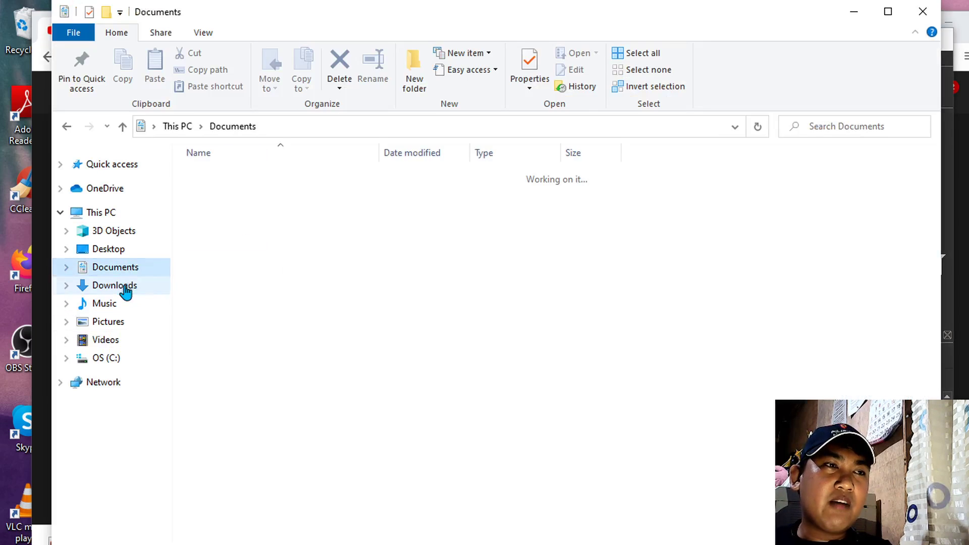
left_click(123, 287)
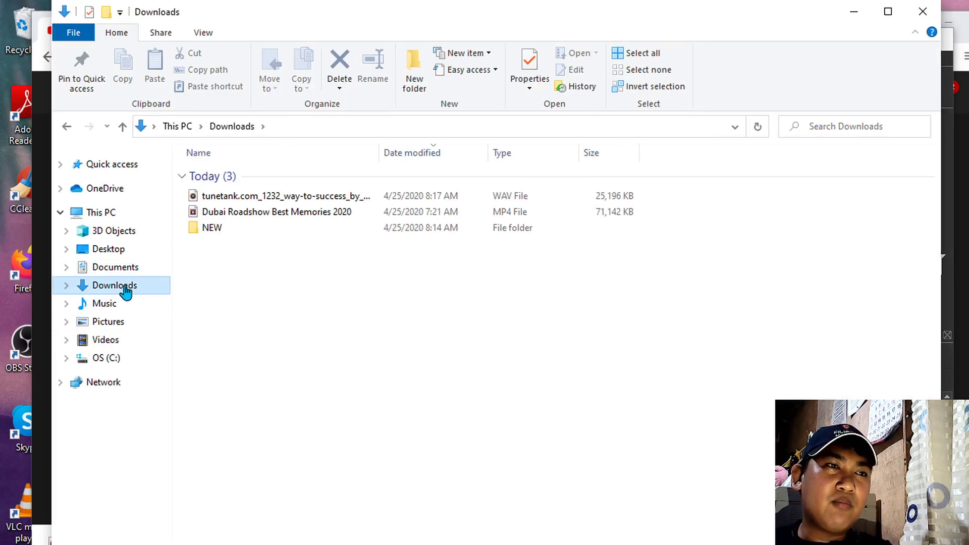
double_click(250, 212)
double_click(250, 213)
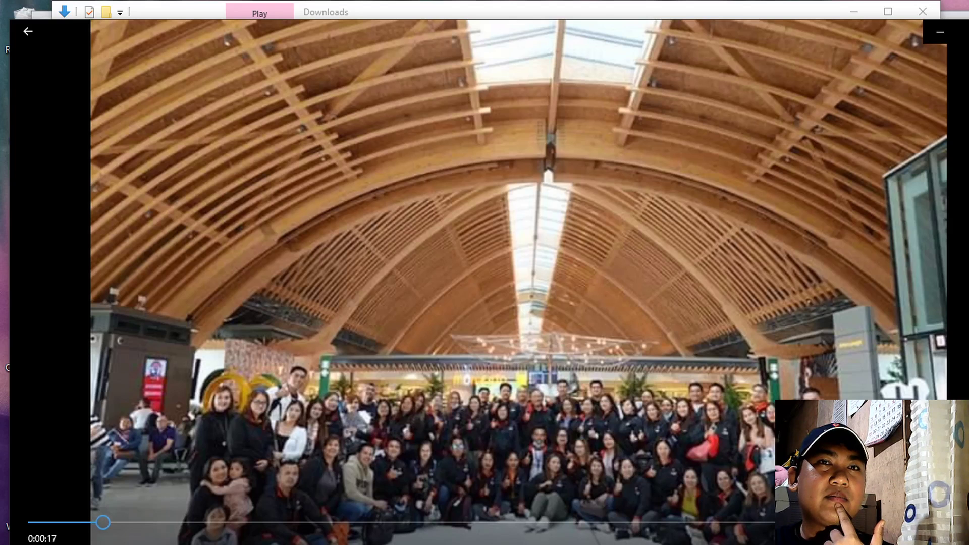
key("Escape")
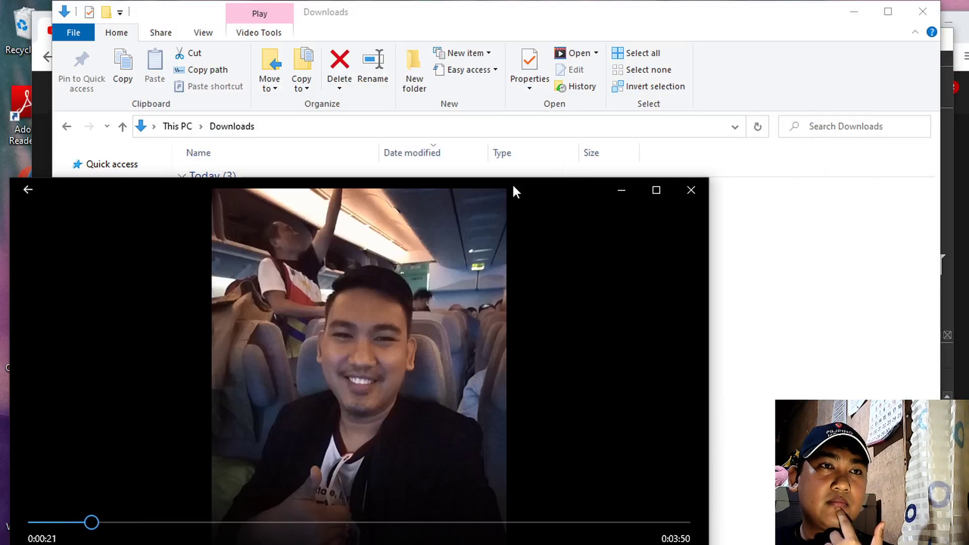
left_click_drag(515, 191, 664, 119)
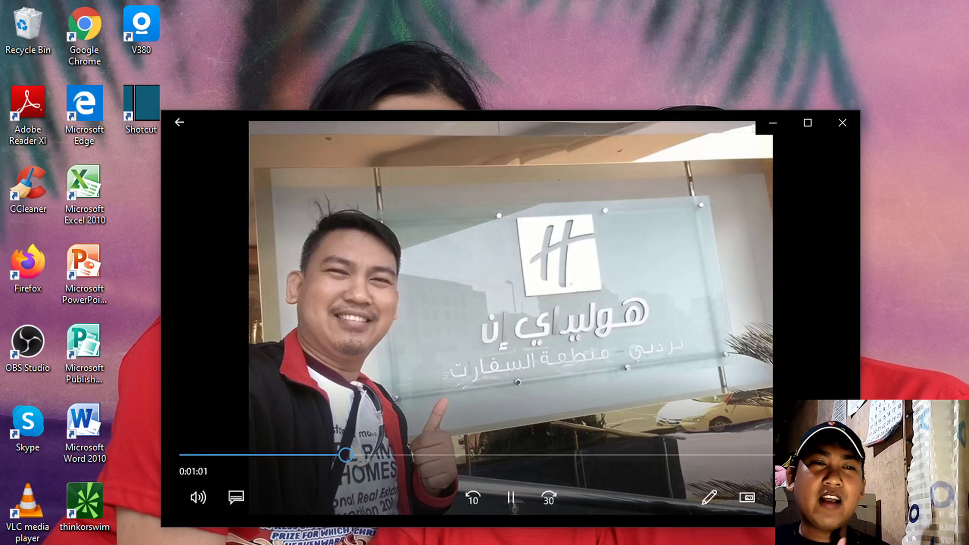
- Skip the Dubai Roadshow video ahead to about 2:04 and on to about 2:30, and minimize the player
mouse_move(576, 544)
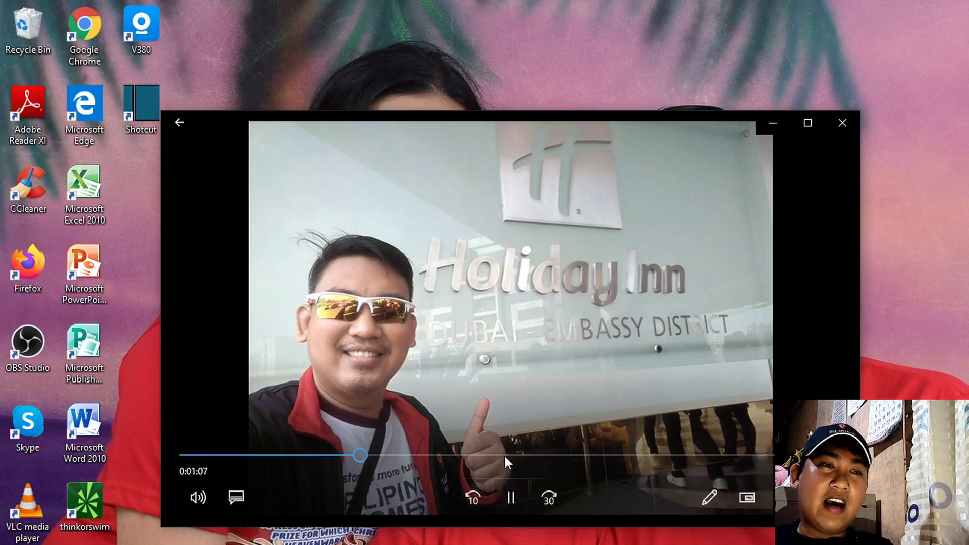
left_click(505, 456)
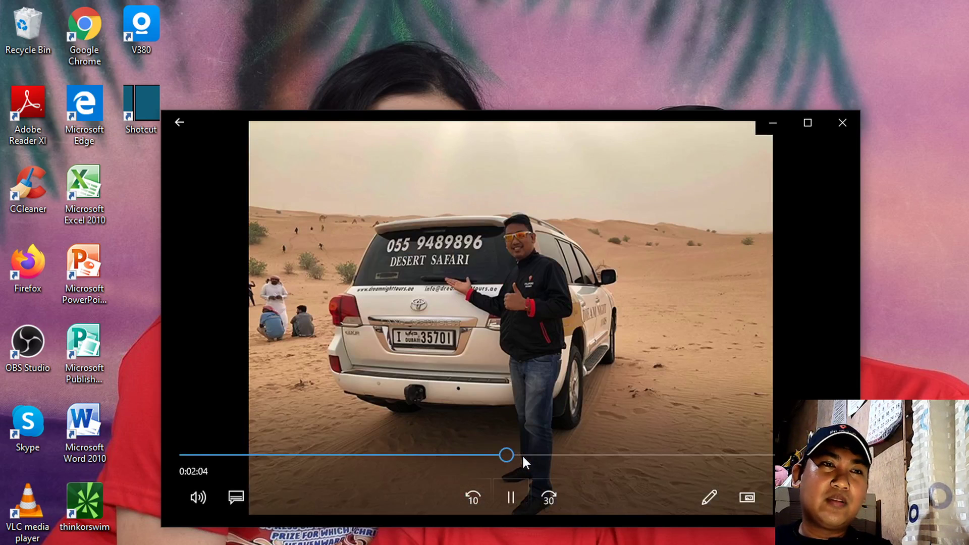
left_click_drag(523, 457, 574, 454)
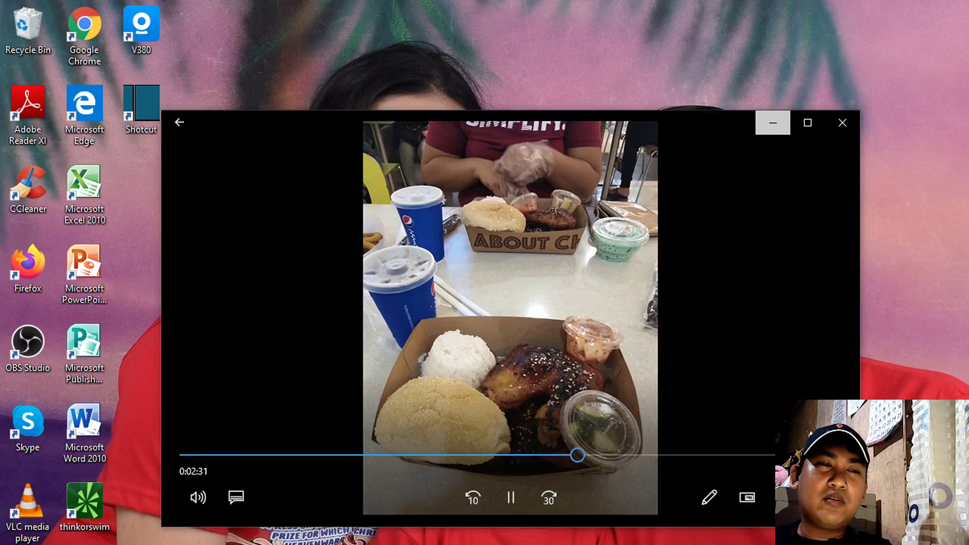
left_click(773, 123)
- Switch to the browser, view the Tunetank credit text for "Way To Success", and return to its YouTube video
mouse_move(579, 540)
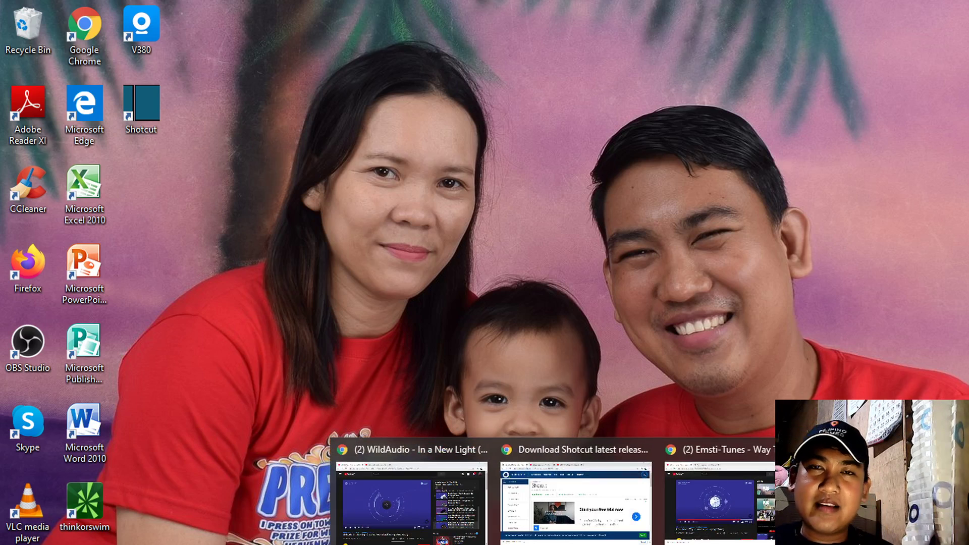
mouse_move(608, 522)
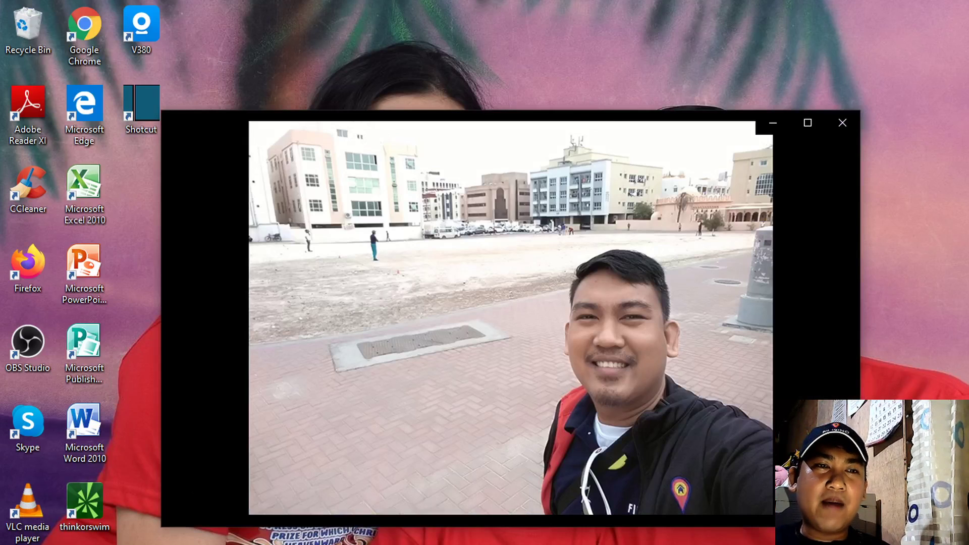
left_click(677, 505)
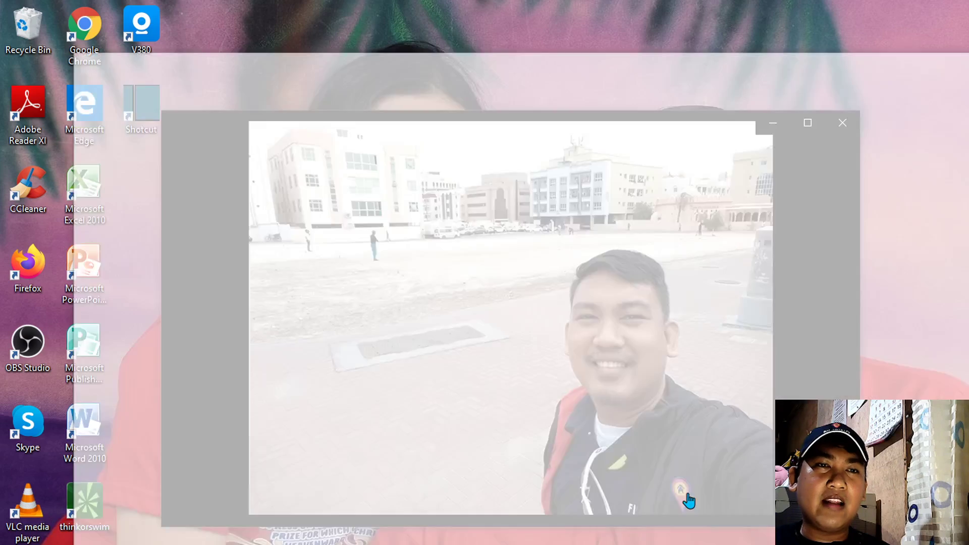
left_click(256, 32)
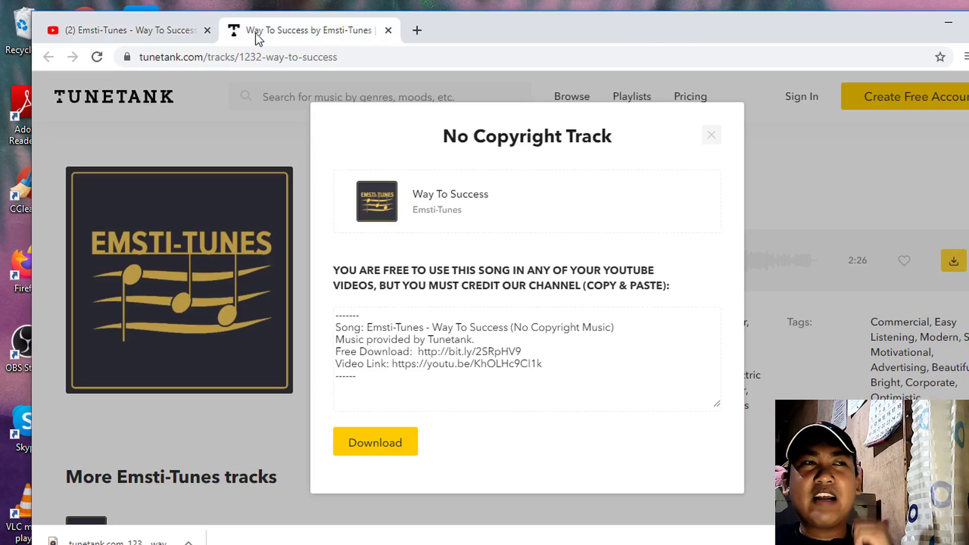
left_click(150, 28)
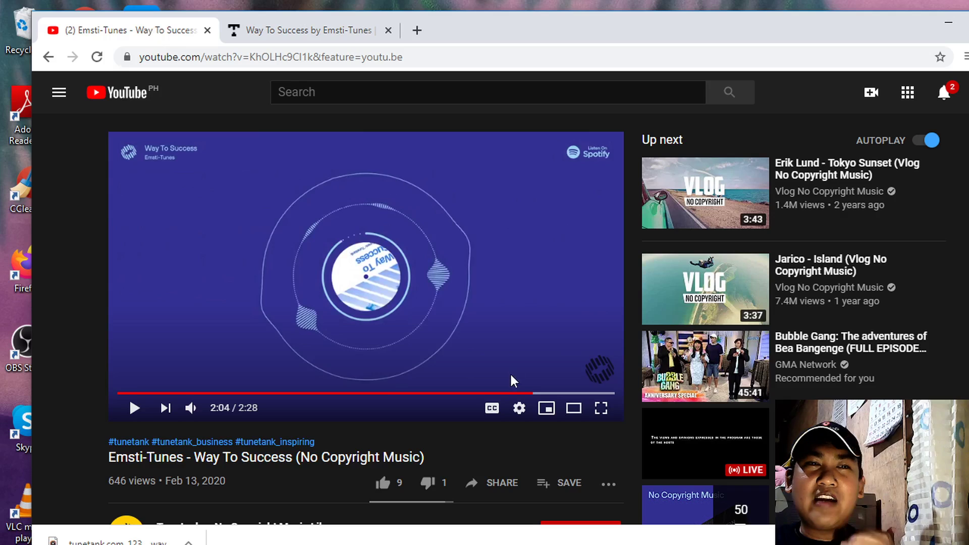